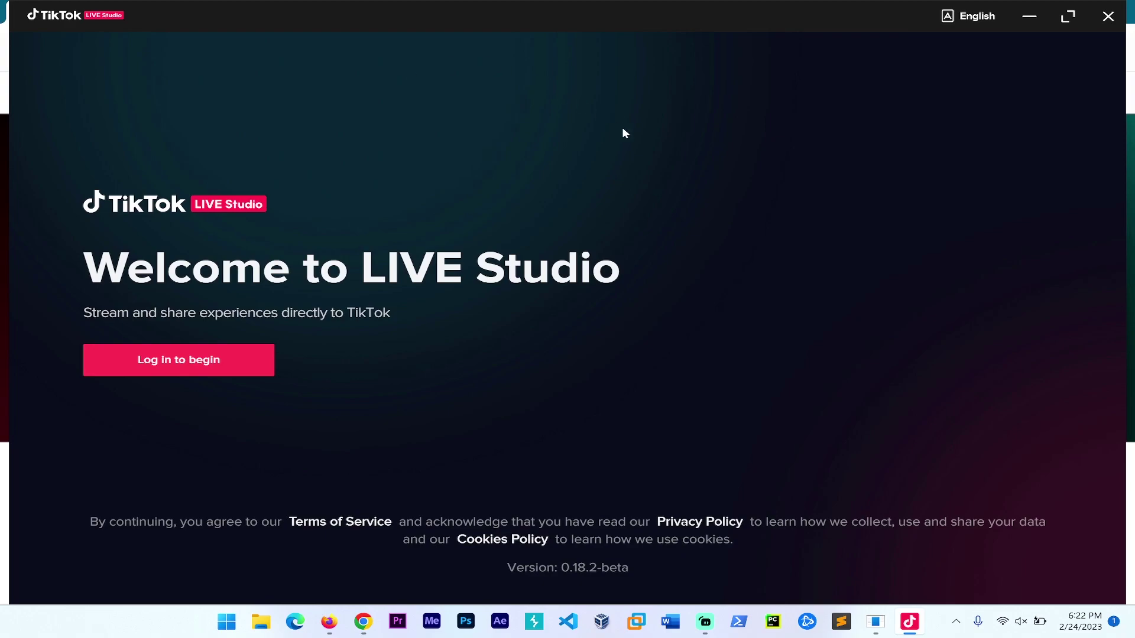
# Log in with a Google account by submitting its e-mail and password, confirming the two-step verification and allowing the requested access
pyautogui.click(168, 366)
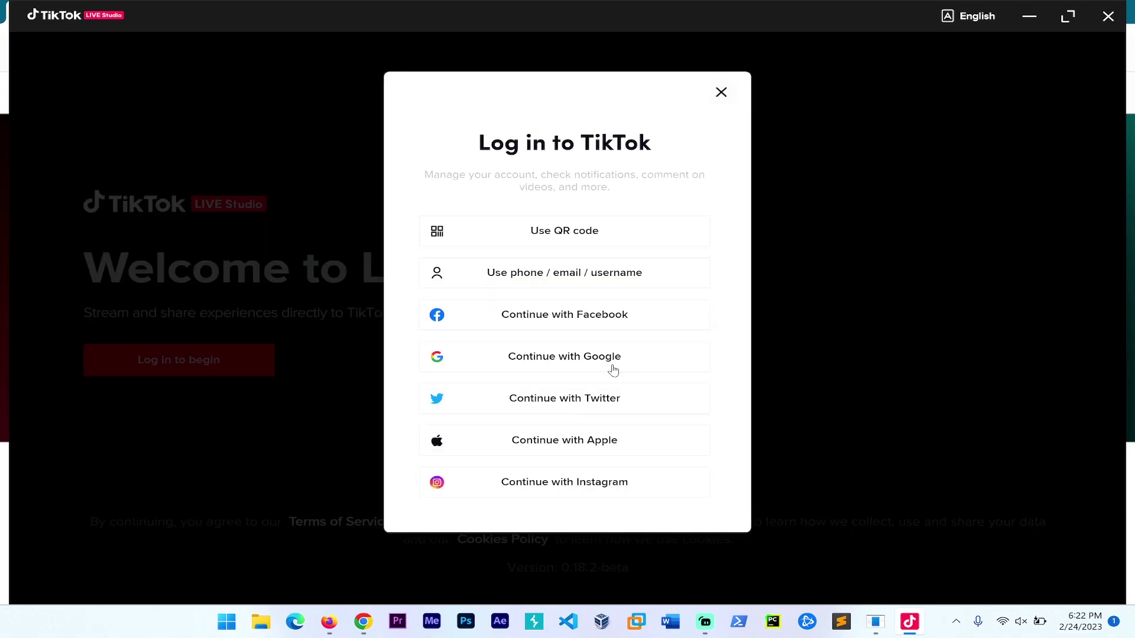
pyautogui.click(613, 371)
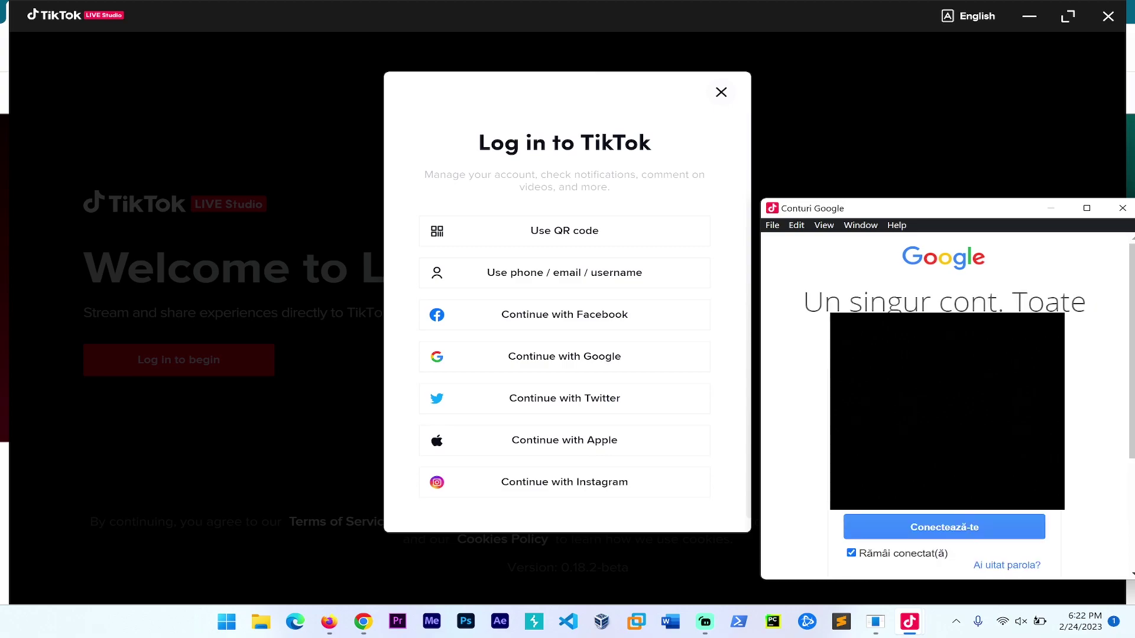
pyautogui.press('Return')
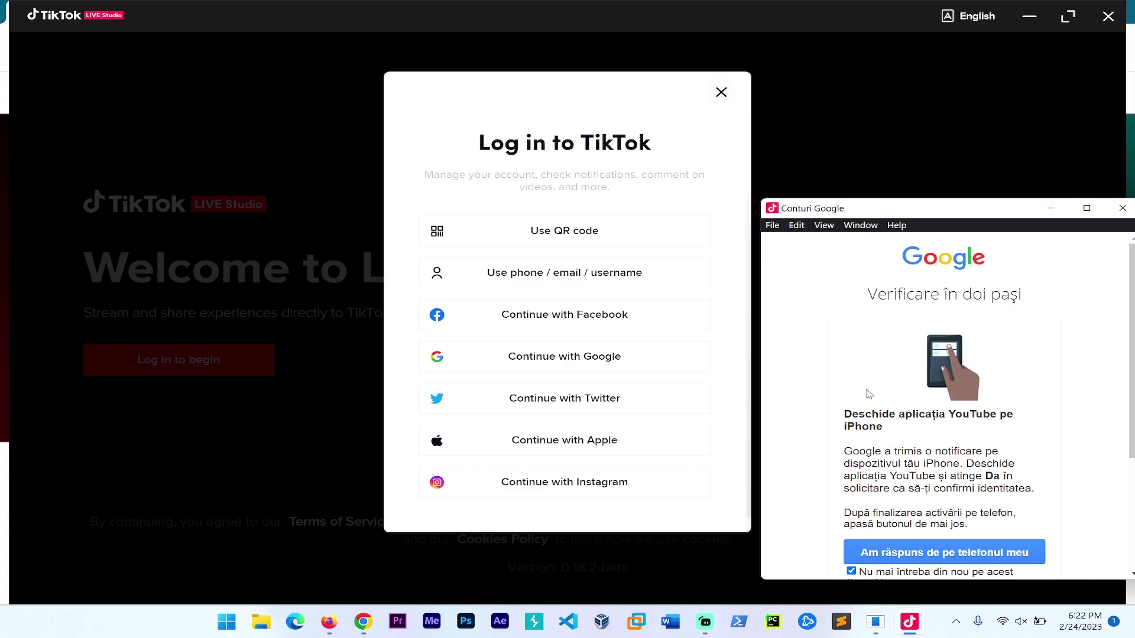
pyautogui.click(918, 560)
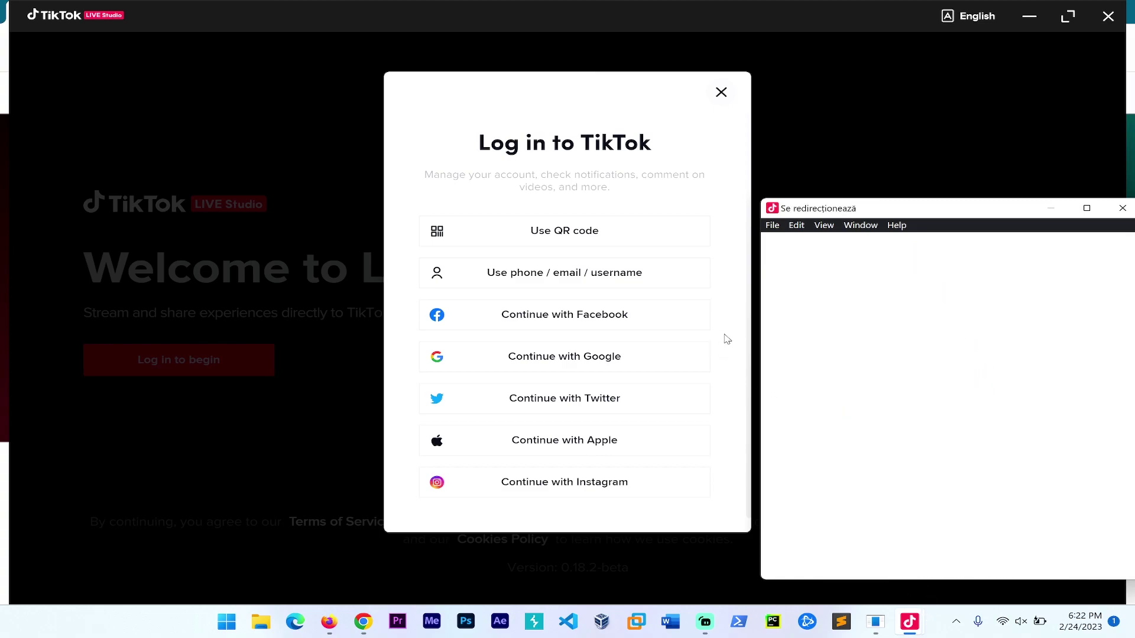
pyautogui.scroll(-3, 1018, 494)
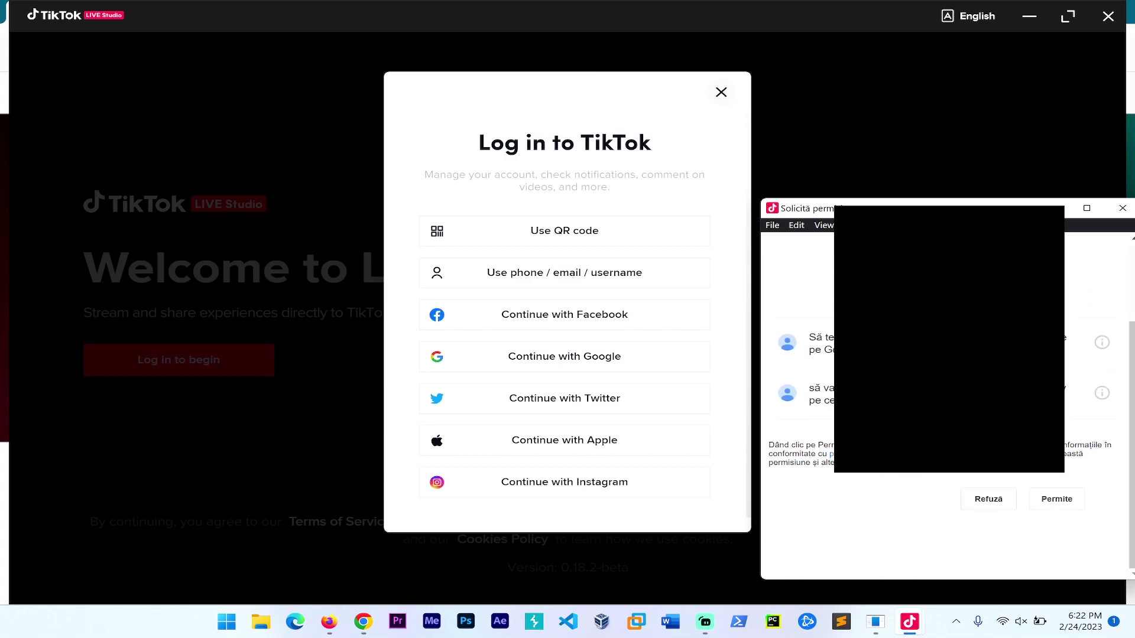
pyautogui.click(1042, 500)
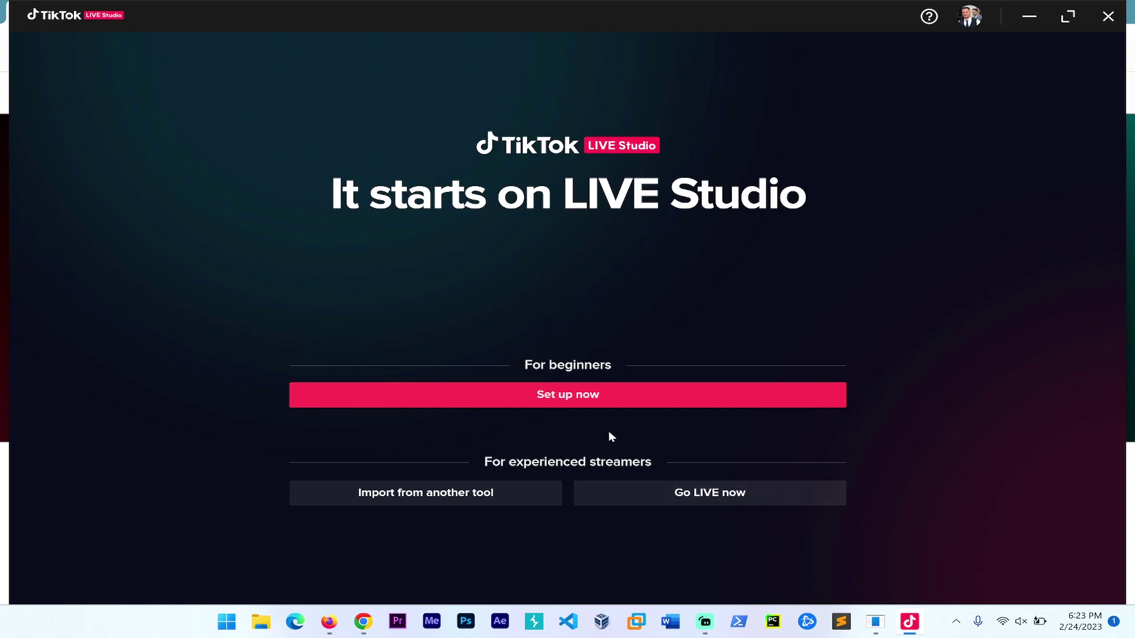
# Start the beginner setup and choose Microphone (2- Razer Seiren Mini) as the stream microphone
pyautogui.click(583, 407)
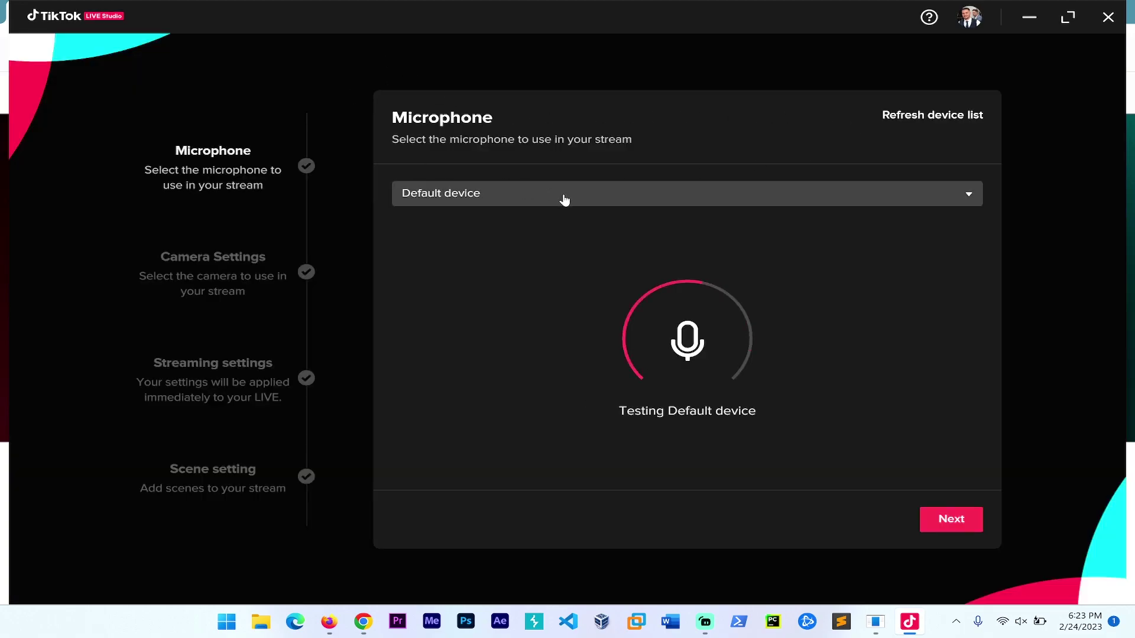
pyautogui.click(486, 201)
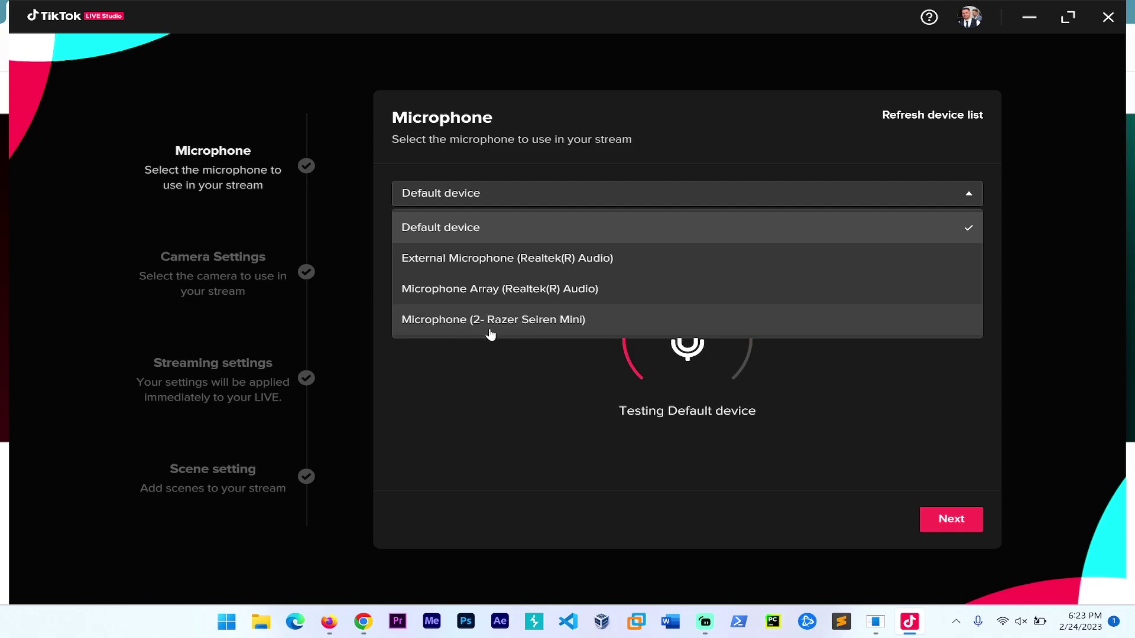
pyautogui.click(539, 324)
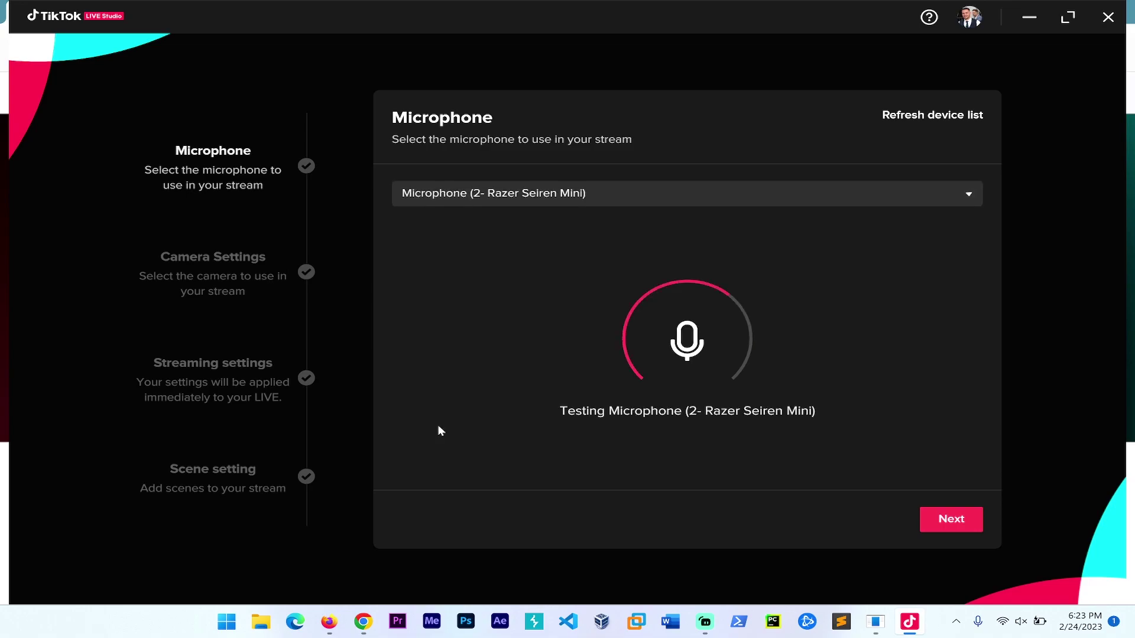
pyautogui.click(946, 525)
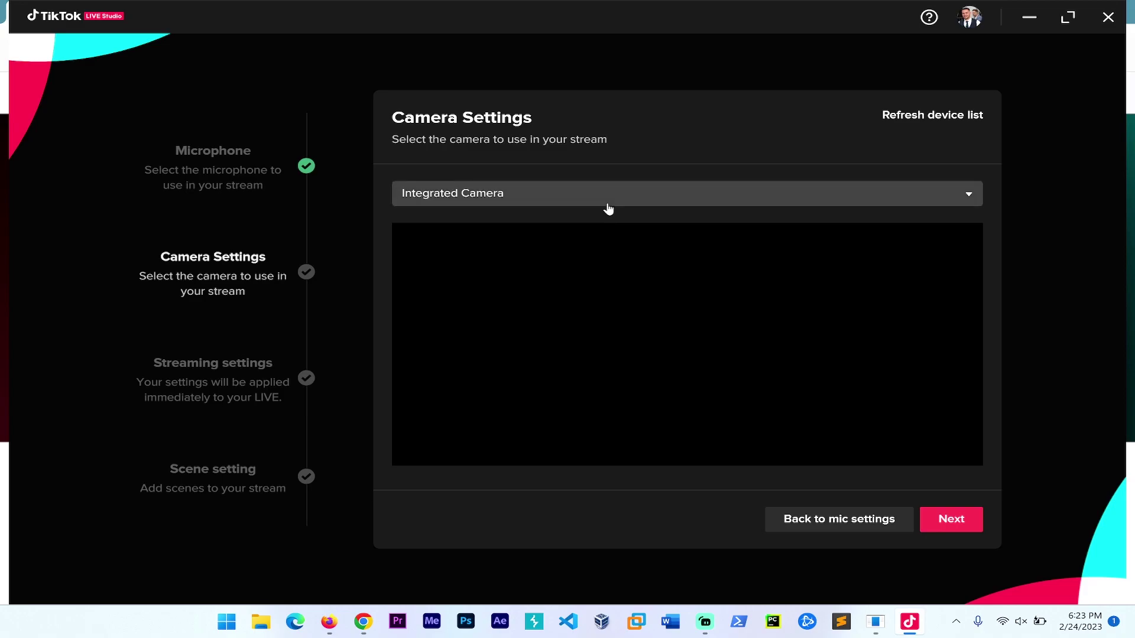
# Select Integrated Camera as the stream camera and continue to the streaming settings
pyautogui.click(478, 201)
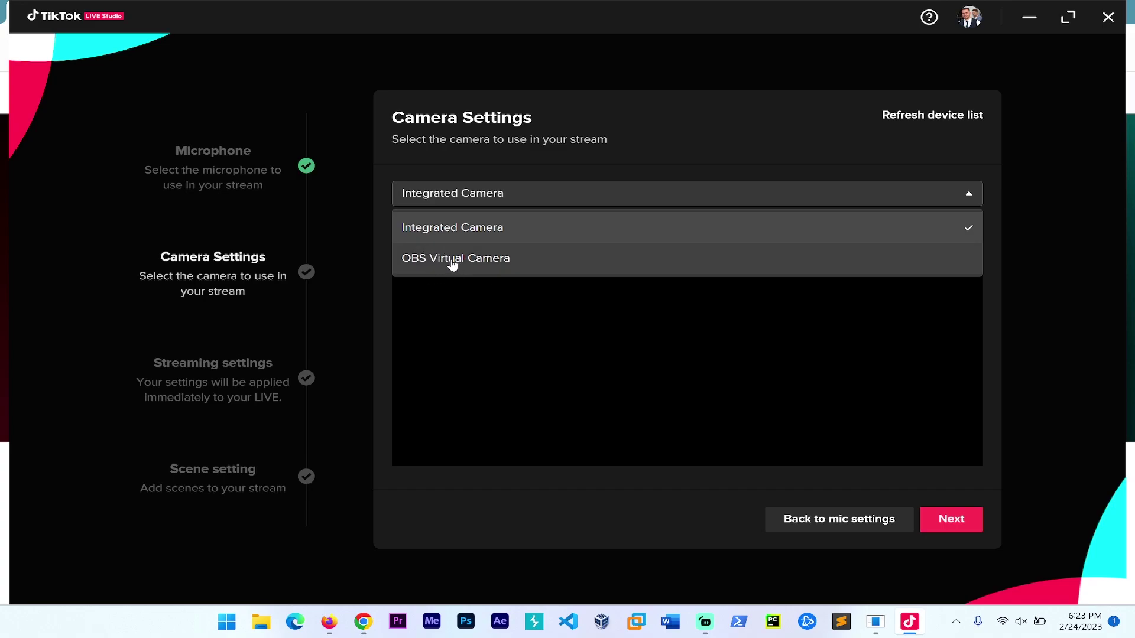
pyautogui.click(488, 233)
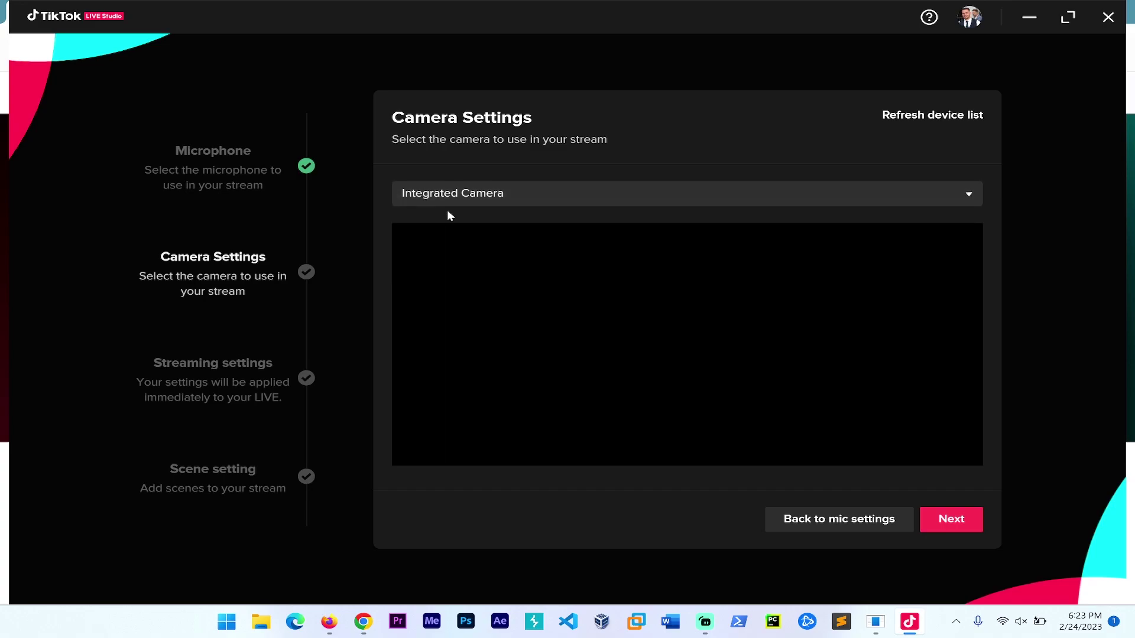
pyautogui.click(952, 528)
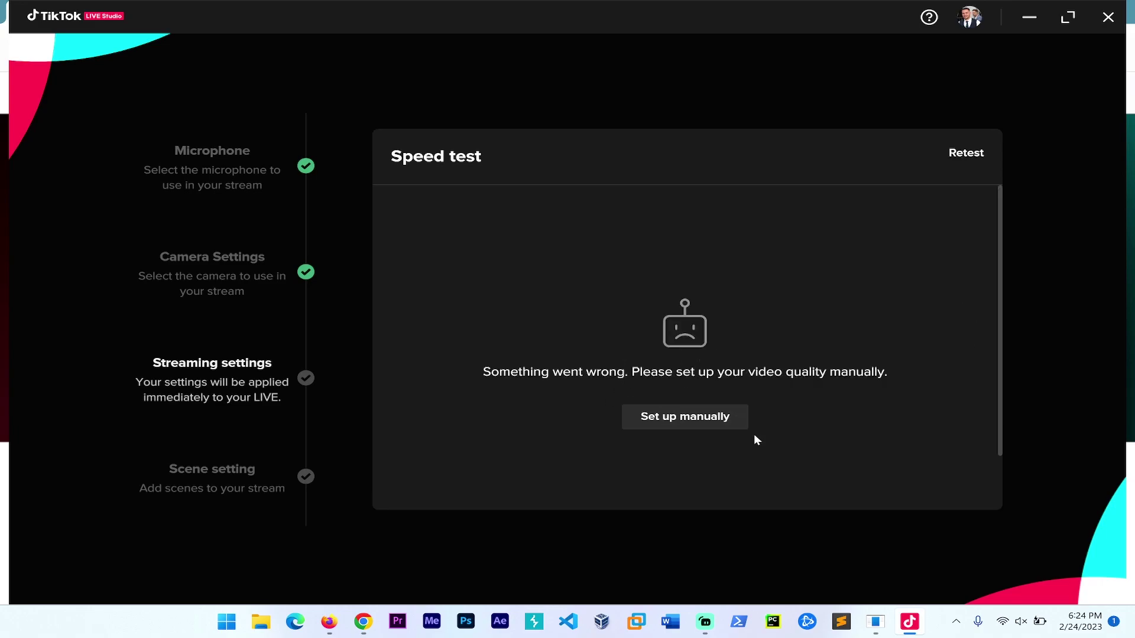
# Switch to manual video setup and review the quality, resolution, FPS, bitrate and encoder settings
pyautogui.click(675, 425)
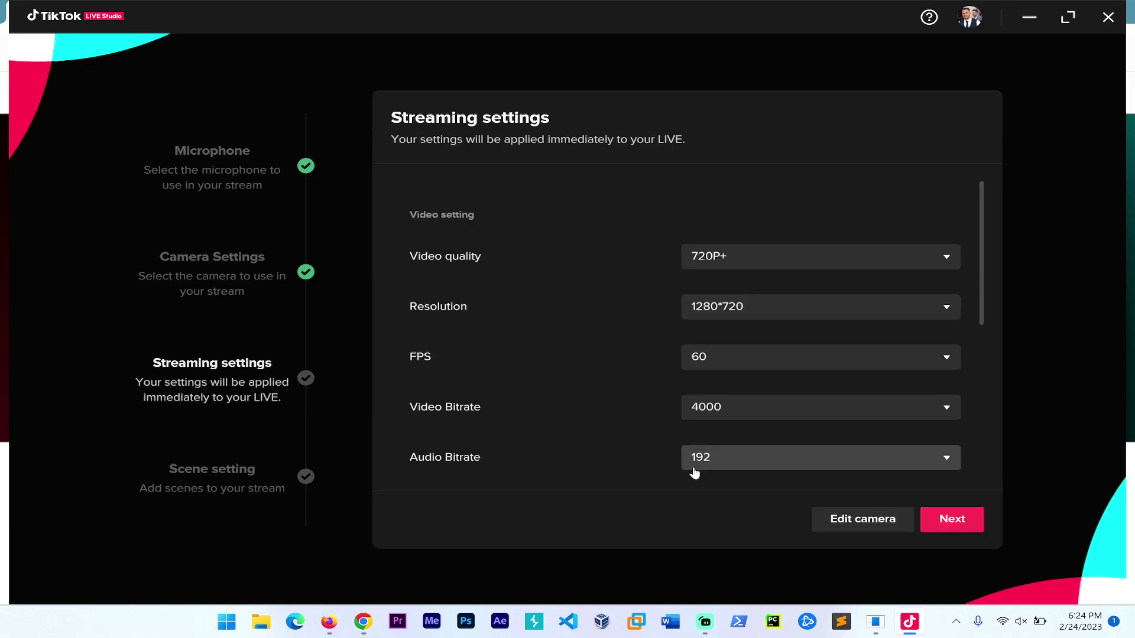
pyautogui.scroll(-4, 615, 325)
pyautogui.scroll(4, 614, 334)
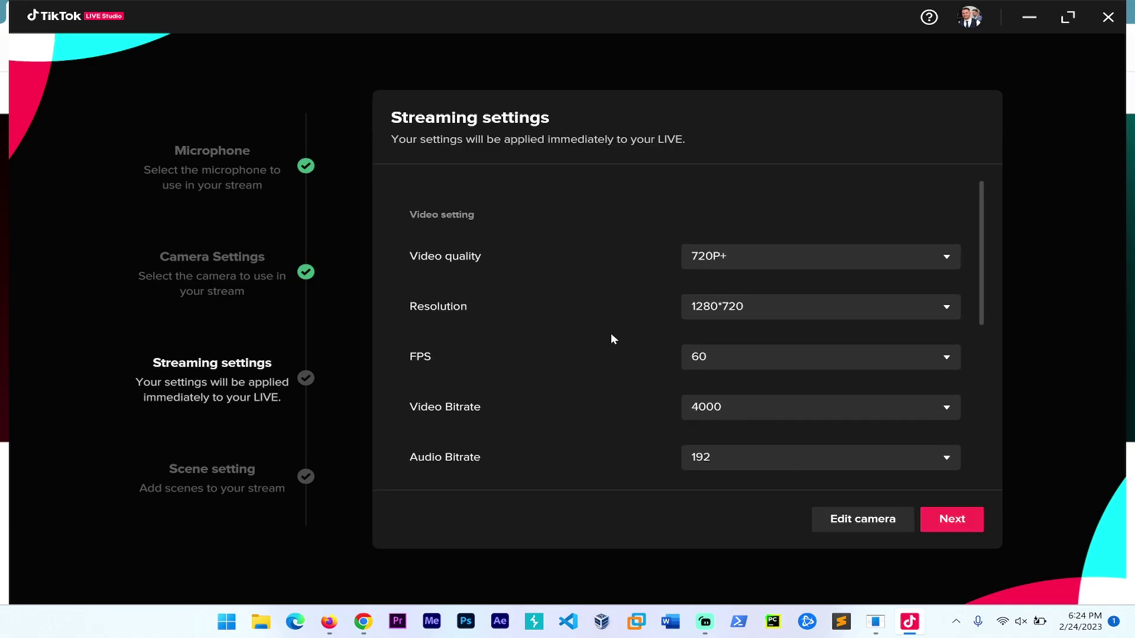
pyautogui.scroll(-2, 678, 284)
pyautogui.scroll(2, 678, 285)
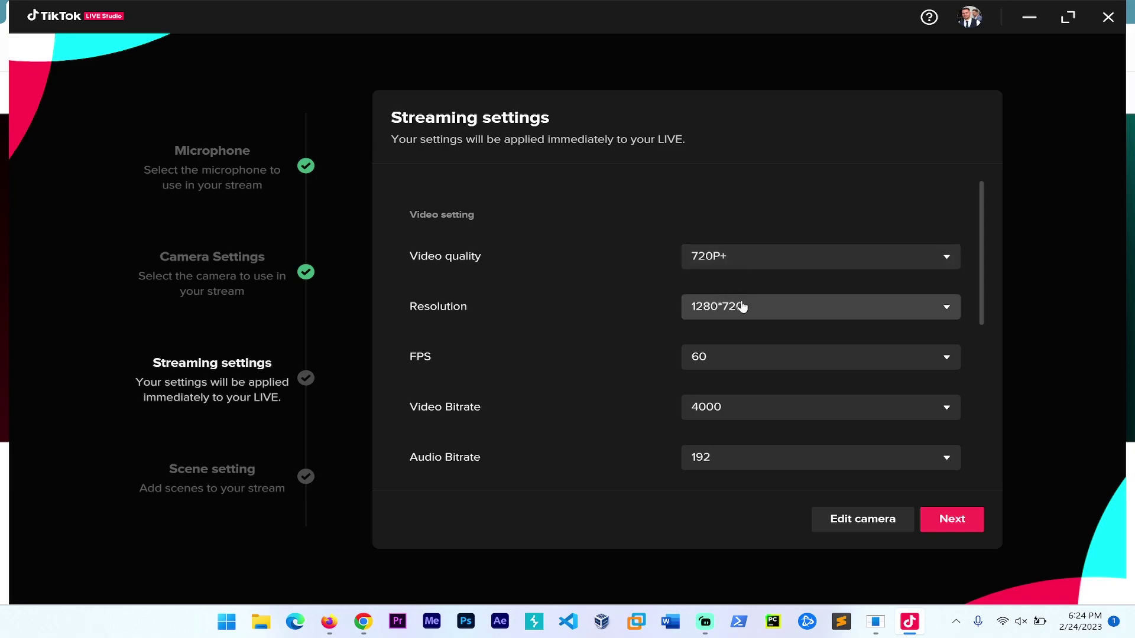
pyautogui.scroll(-1, 743, 306)
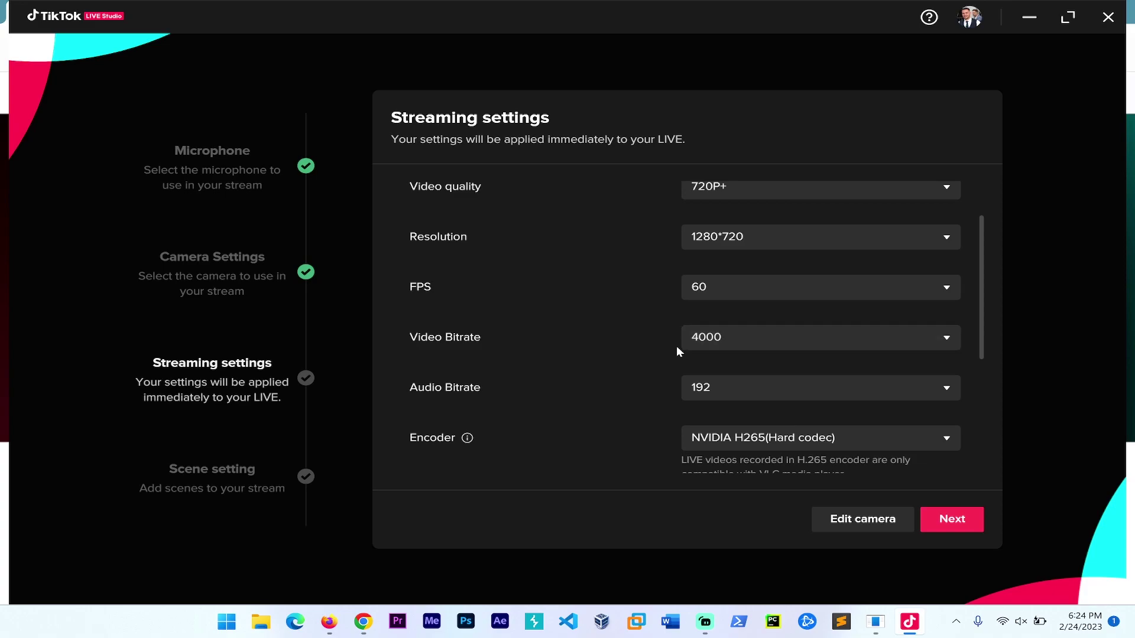
pyautogui.scroll(-1, 742, 388)
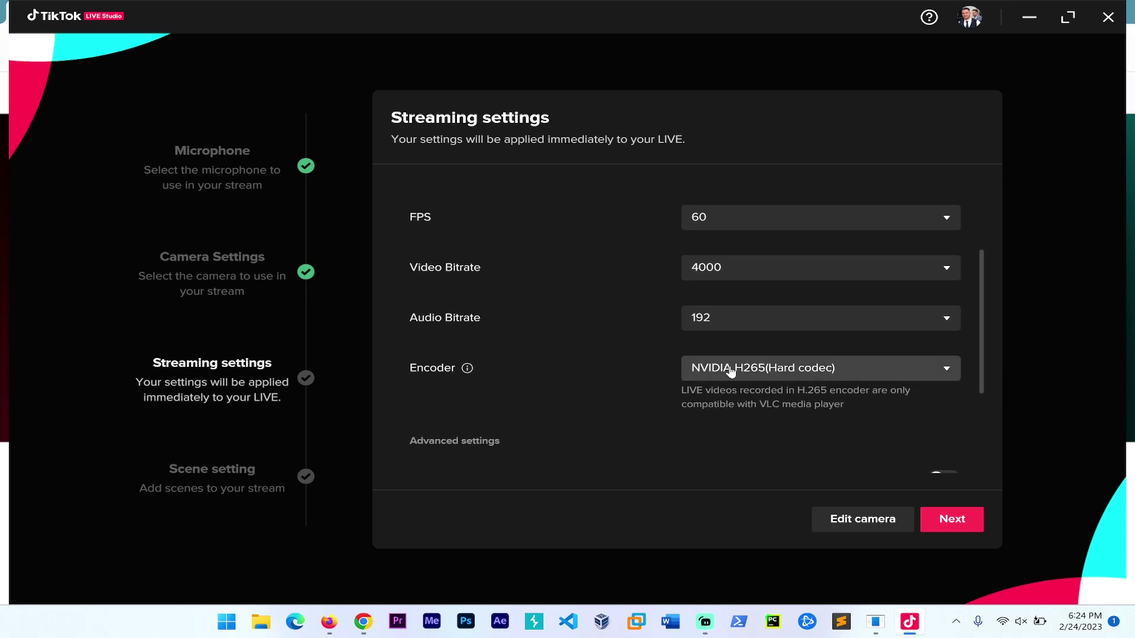
# Look through the available encoders and select NVIDIA H265(Hard codec)
pyautogui.click(731, 370)
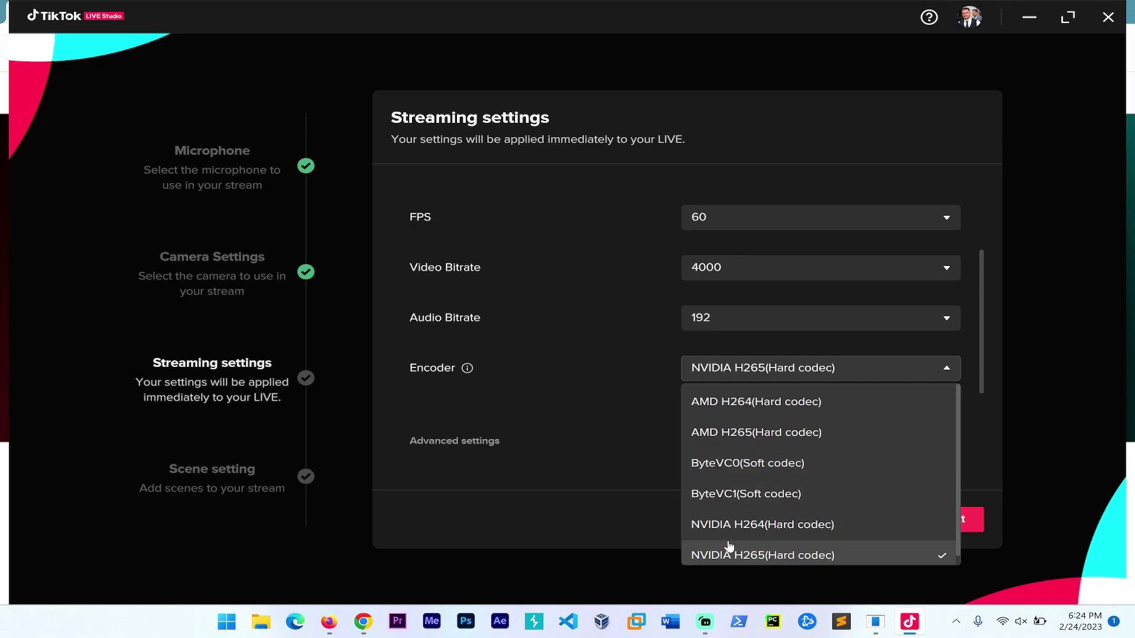
pyautogui.scroll(-1, 727, 546)
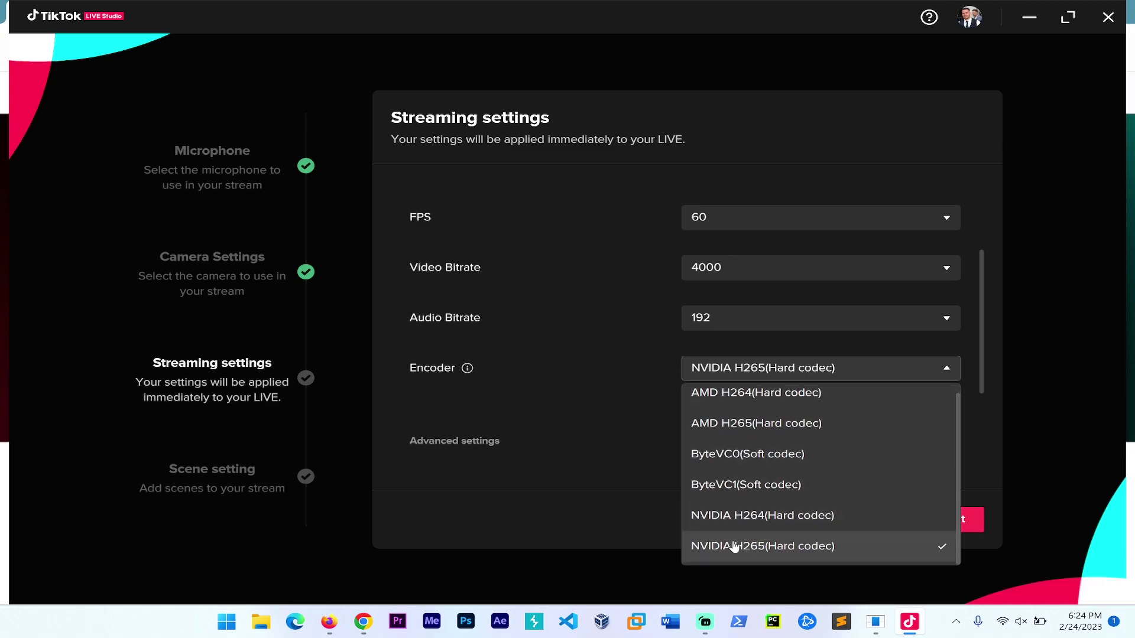
pyautogui.click(765, 546)
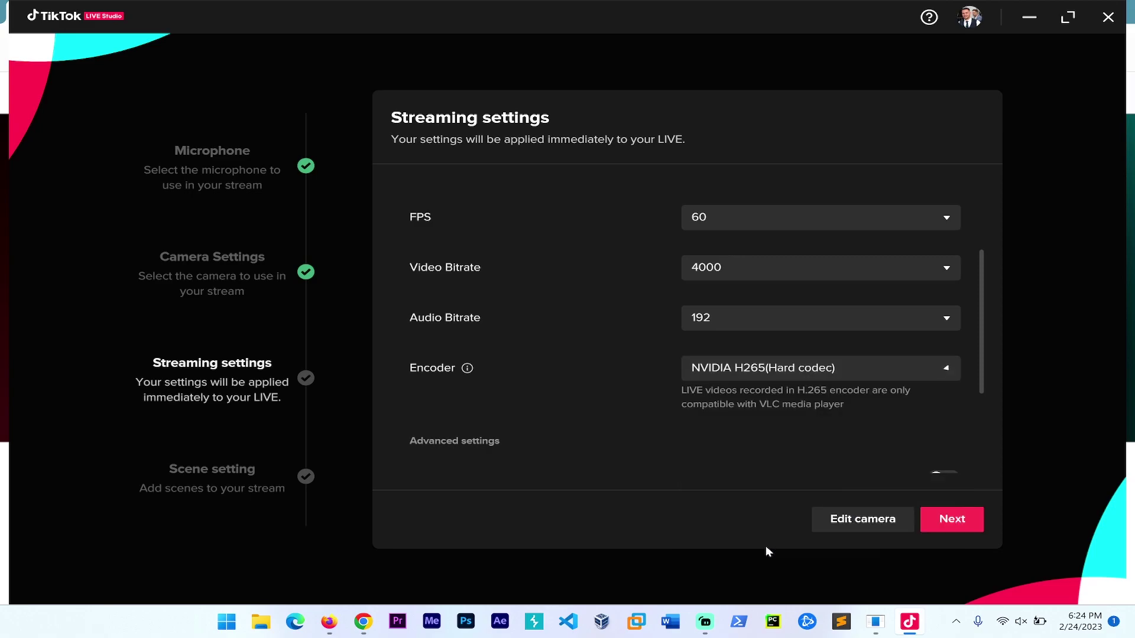
pyautogui.click(790, 372)
pyautogui.click(719, 375)
# Set the video bitrate to 3000 and the encoder to NVIDIA H264(Hard codec)
pyautogui.click(718, 283)
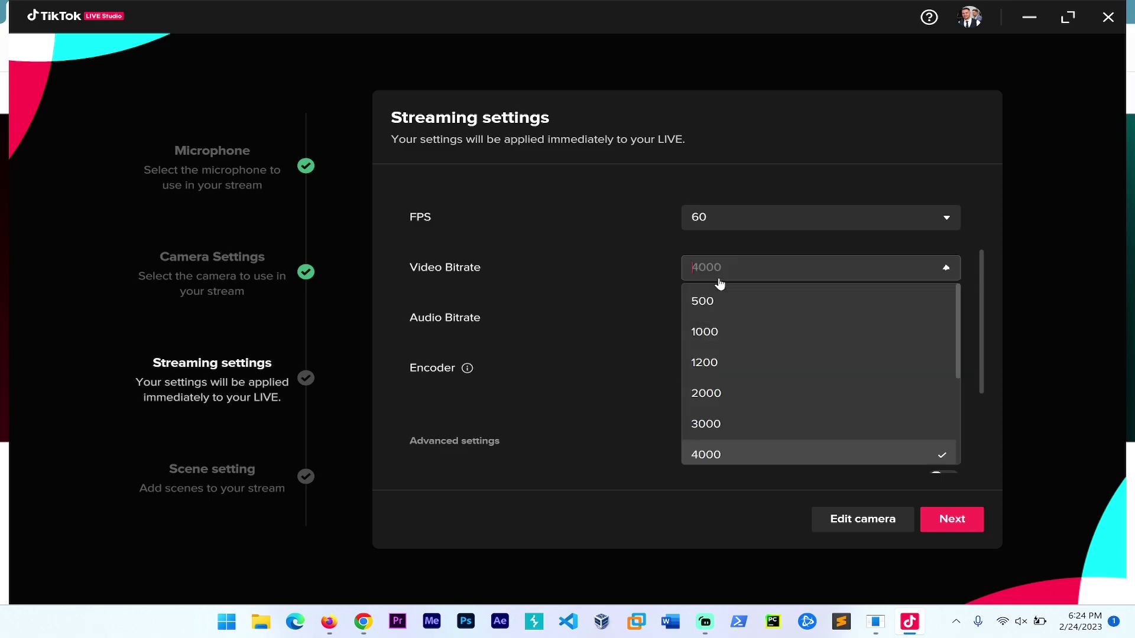
pyautogui.click(715, 433)
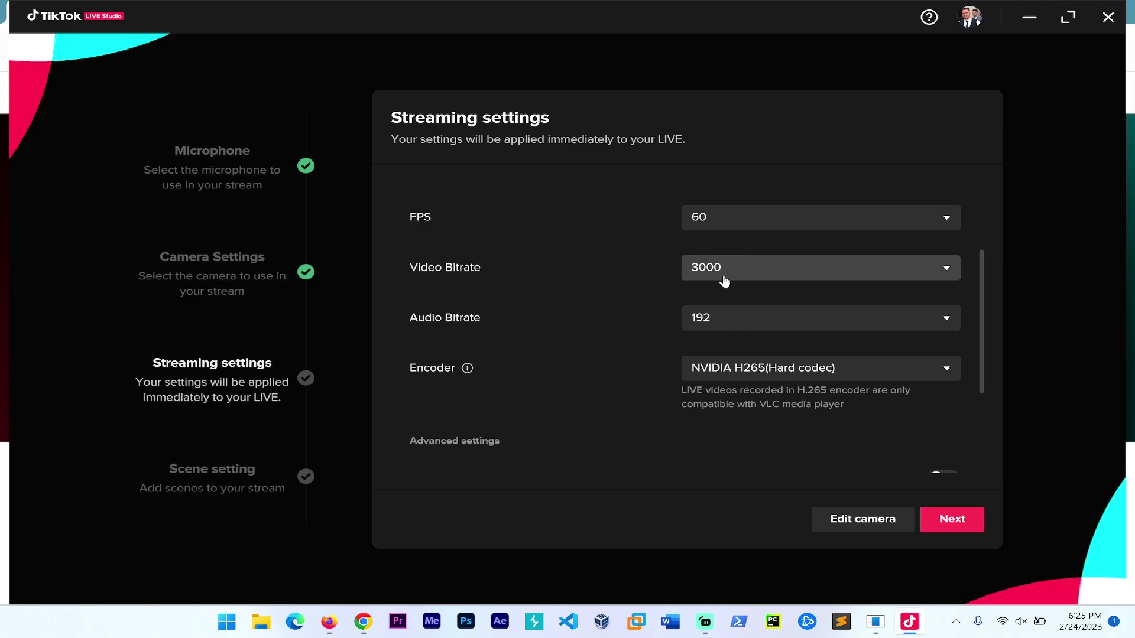
pyautogui.click(728, 367)
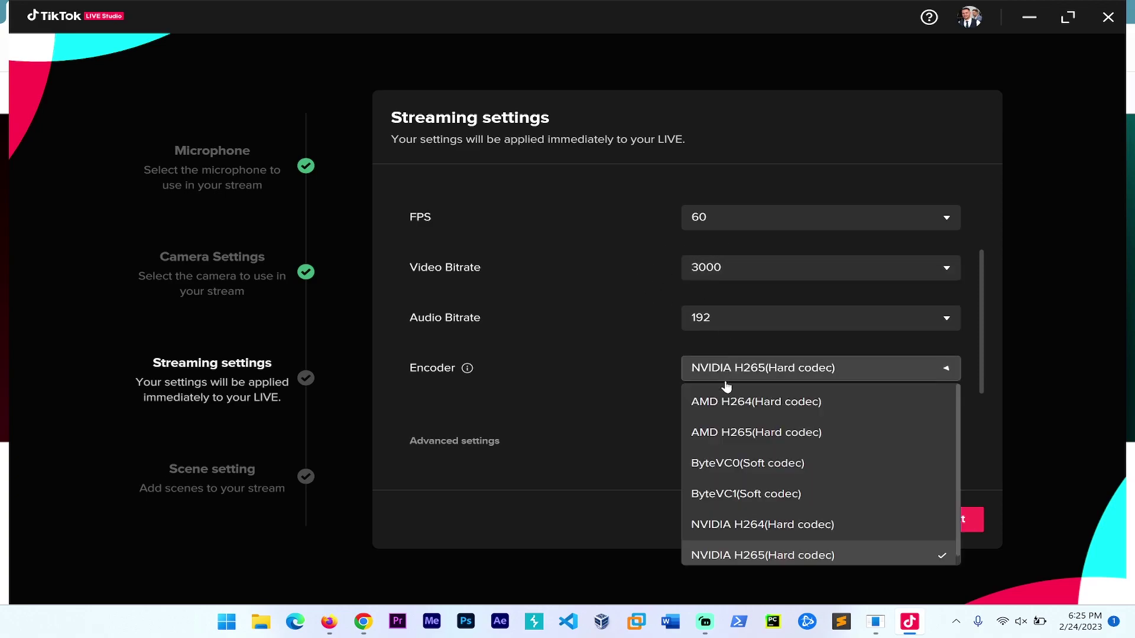
pyautogui.click(765, 529)
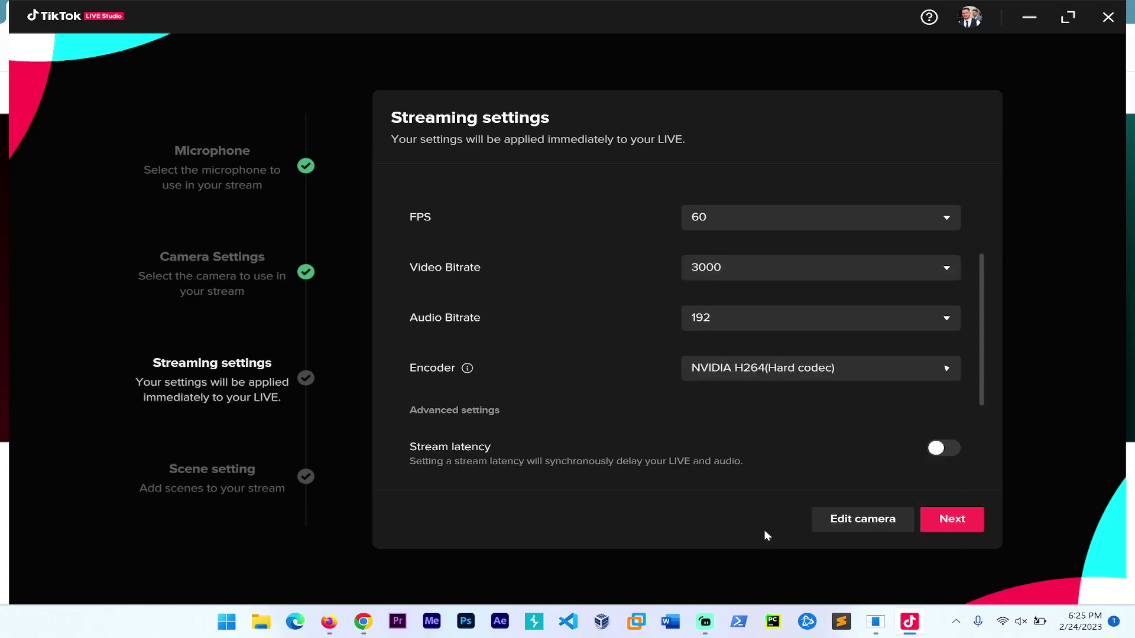
# Raise the video bitrate to 6000
pyautogui.click(735, 274)
pyautogui.scroll(-2, 709, 378)
pyautogui.click(727, 448)
# Set the encoder to AMD H265(Hard codec) and the video bitrate to 3000
pyautogui.click(779, 376)
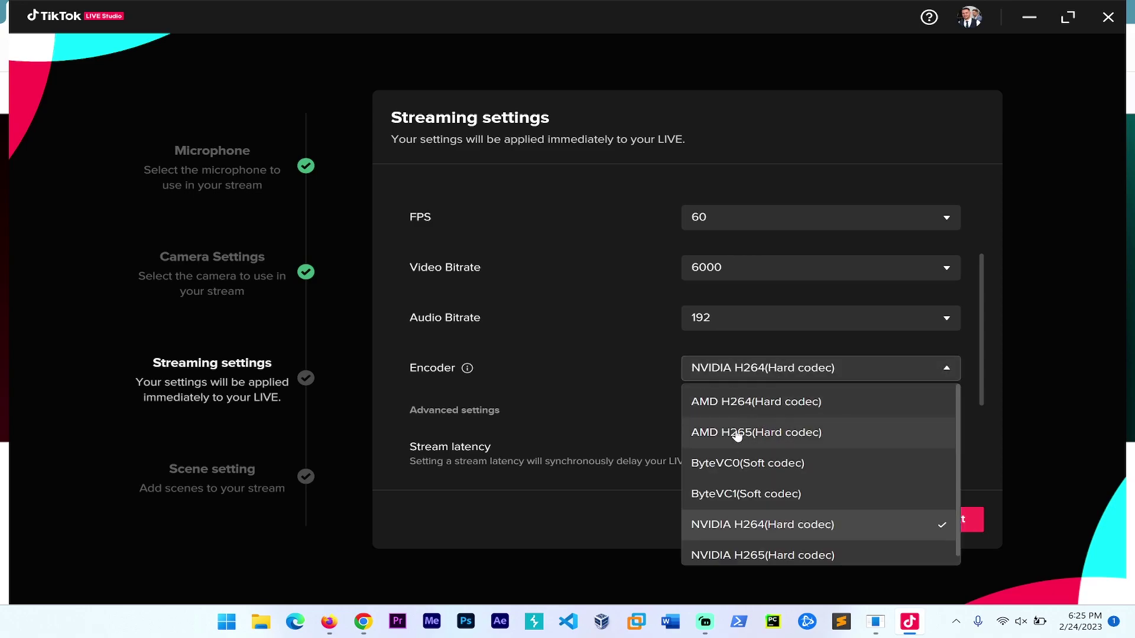
pyautogui.moveTo(737, 436); pyautogui.dragTo(770, 438)
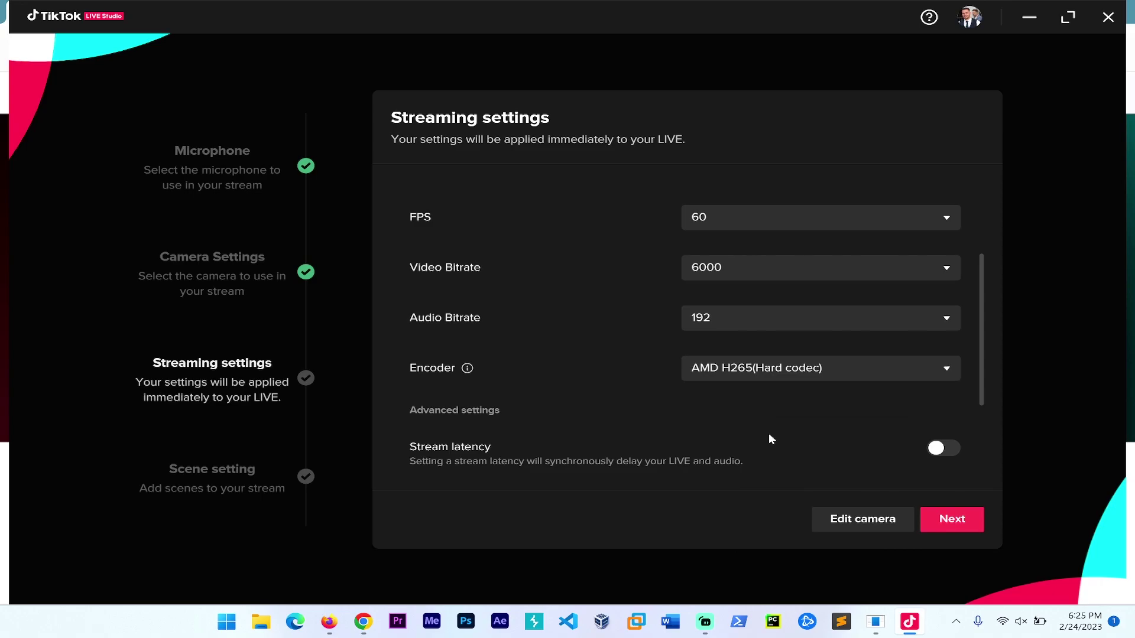
pyautogui.click(782, 270)
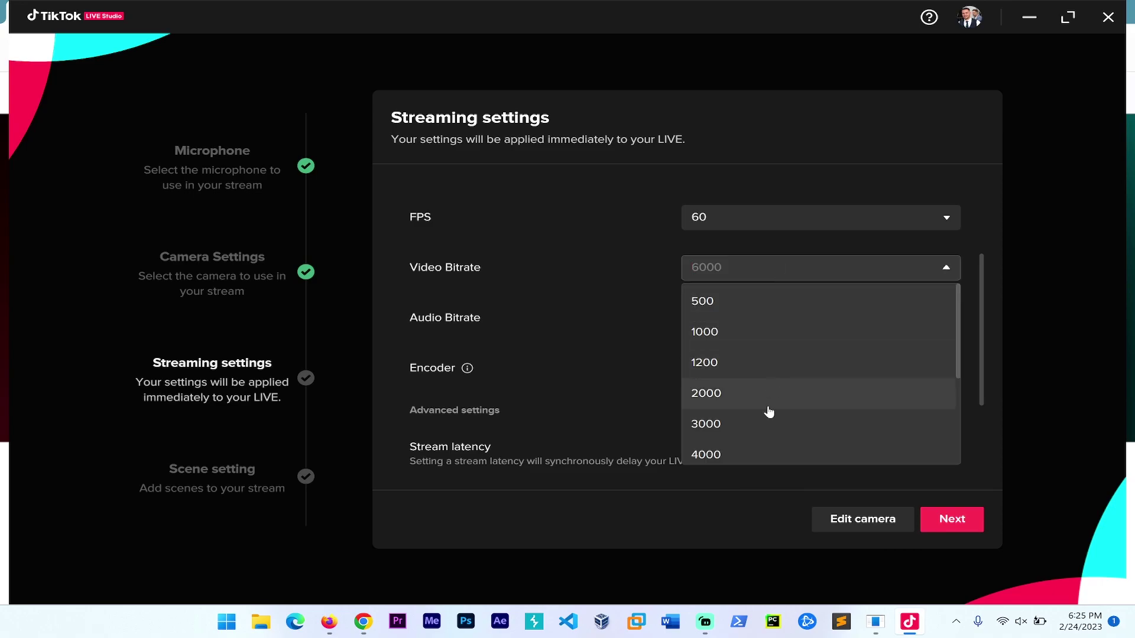
pyautogui.click(762, 427)
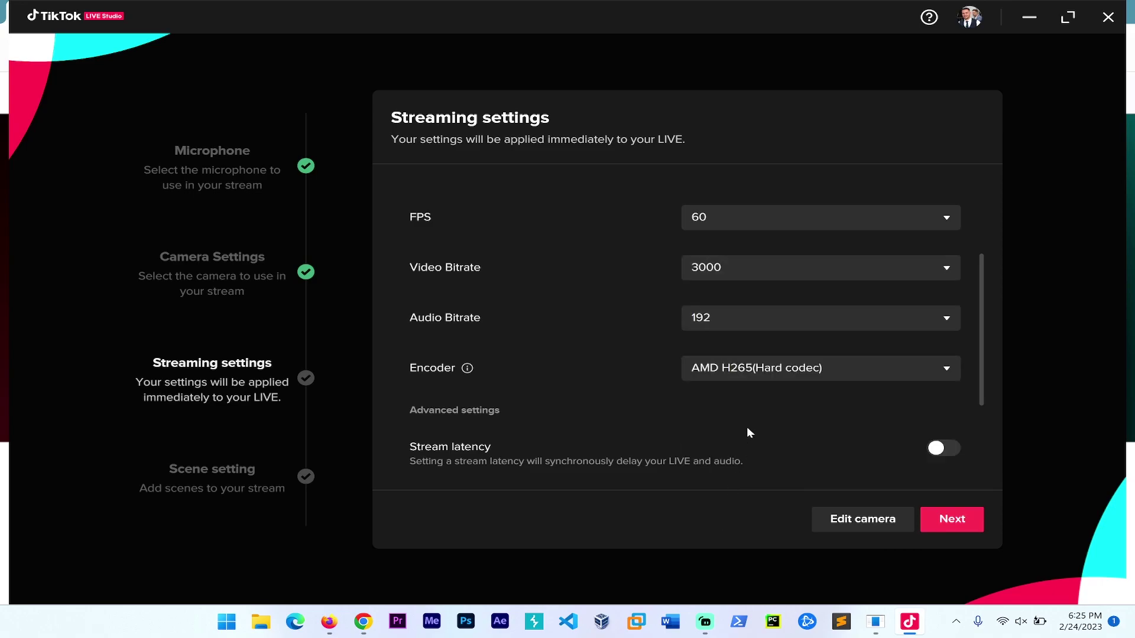
# Set the encoder to AMD H264(Hard codec) and the video bitrate to 6000
pyautogui.click(757, 377)
pyautogui.click(750, 408)
pyautogui.click(740, 273)
pyautogui.scroll(-2, 731, 363)
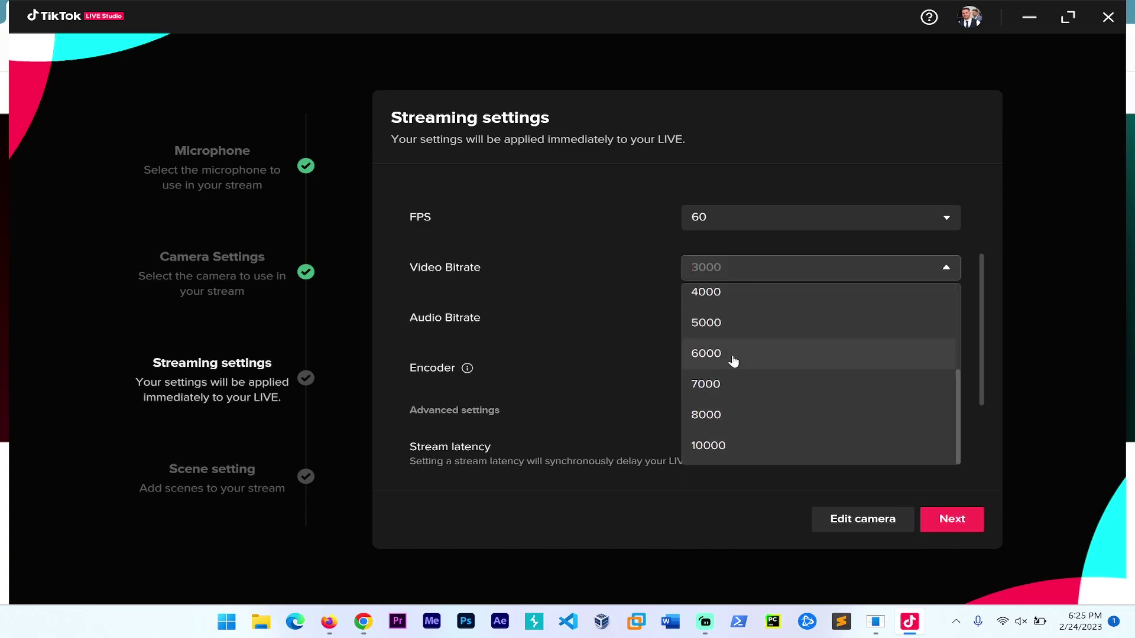
pyautogui.click(745, 352)
# Set the stream resolution to 1920*1080 and keep the FPS at 60
pyautogui.scroll(3, 747, 366)
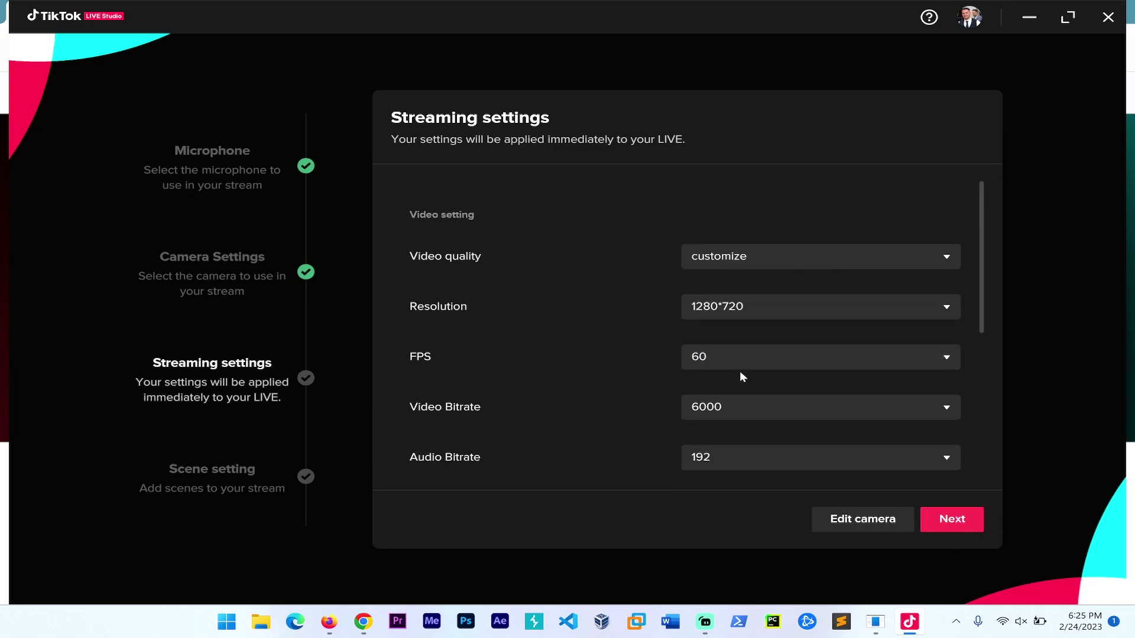
pyautogui.click(743, 308)
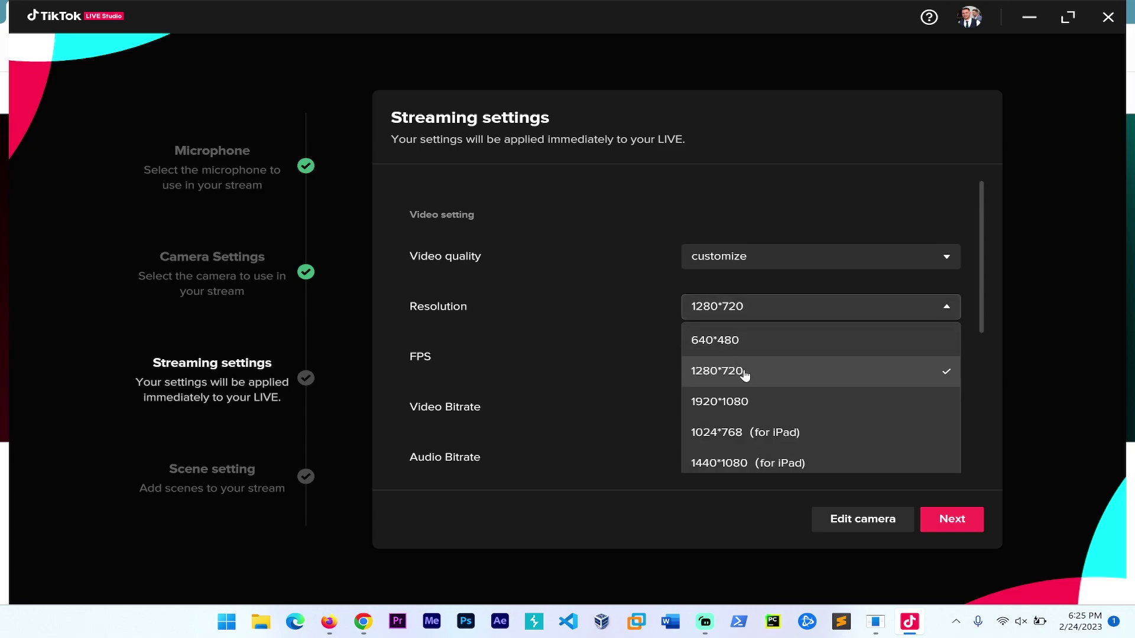
pyautogui.scroll(-2, 745, 376)
pyautogui.click(742, 272)
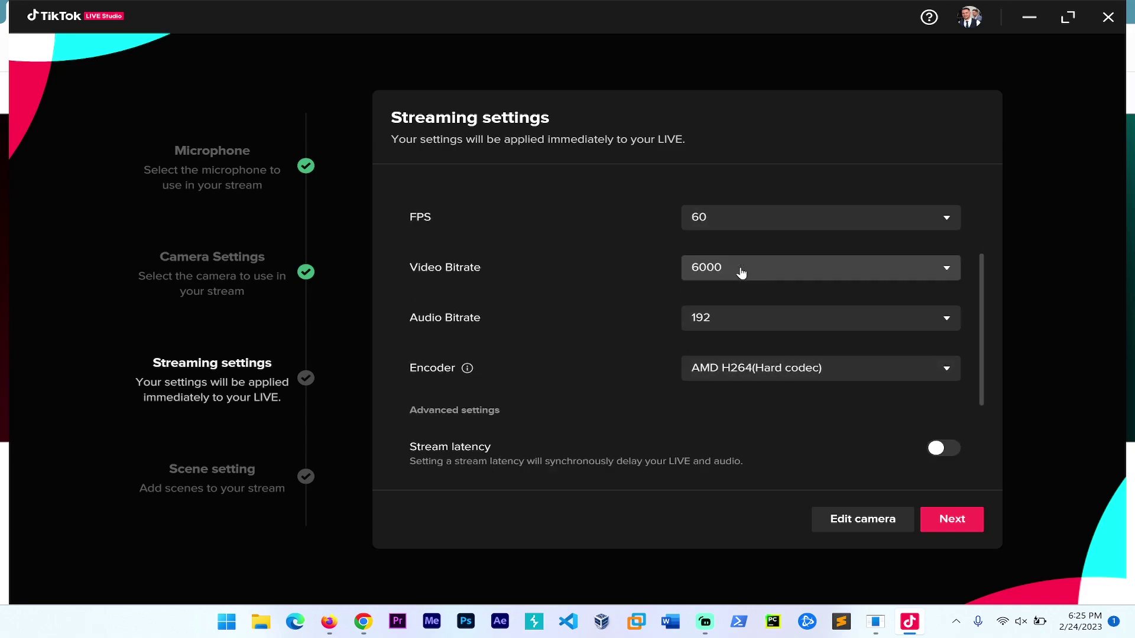
pyautogui.scroll(1, 685, 299)
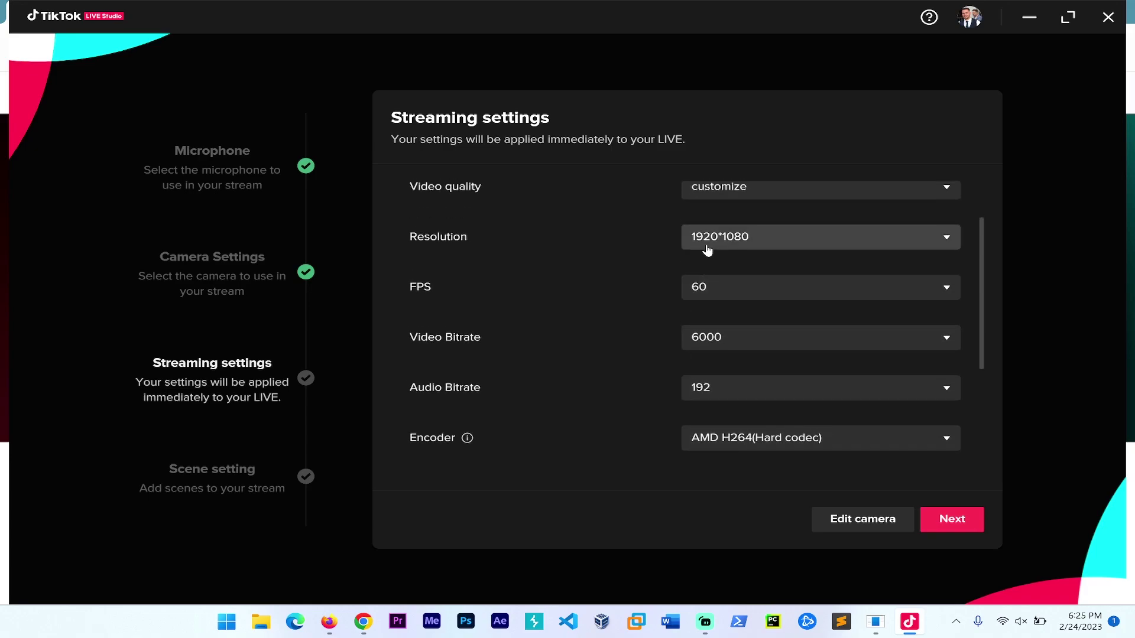
pyautogui.click(714, 289)
pyautogui.click(710, 447)
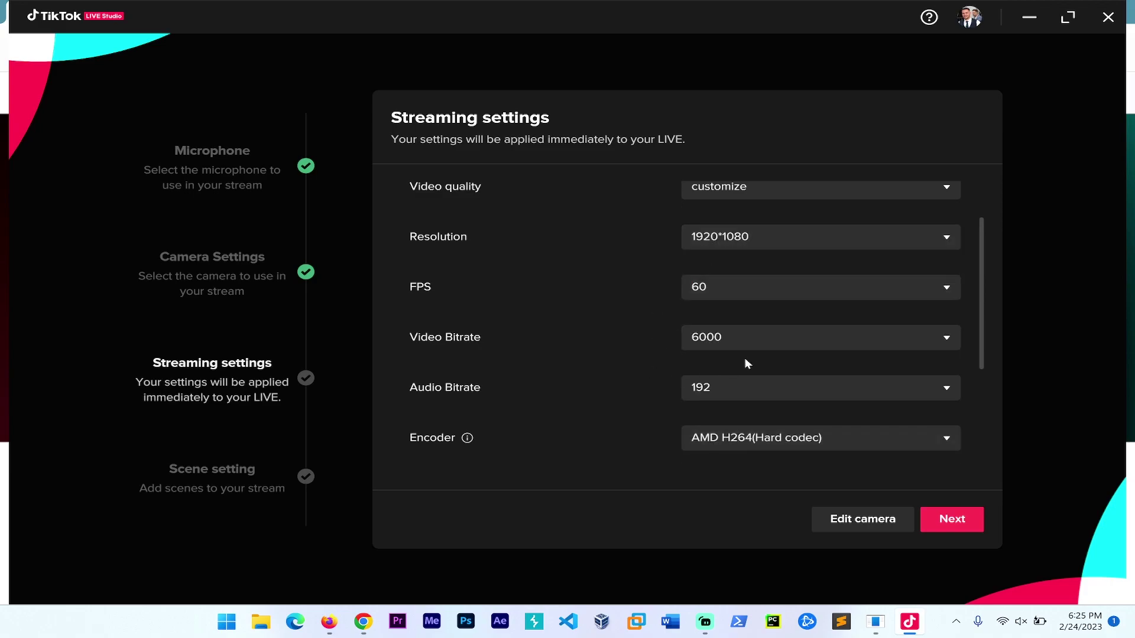
# Set the video bitrate to 8000 and the audio bitrate to 256
pyautogui.click(711, 341)
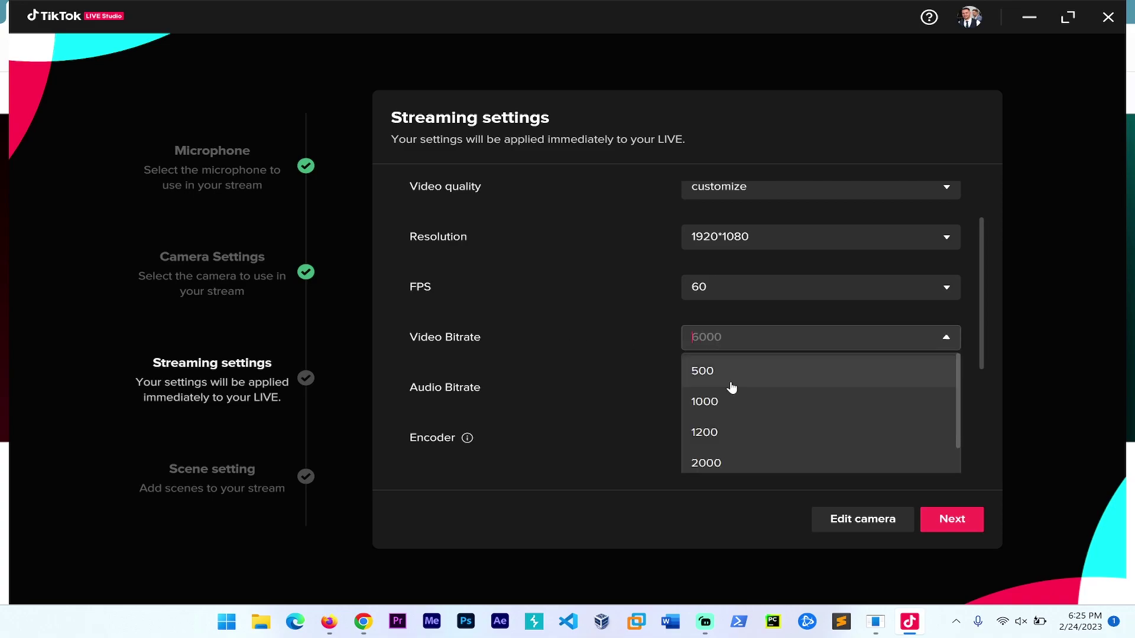
pyautogui.scroll(-3, 732, 388)
pyautogui.scroll(-3, 726, 462)
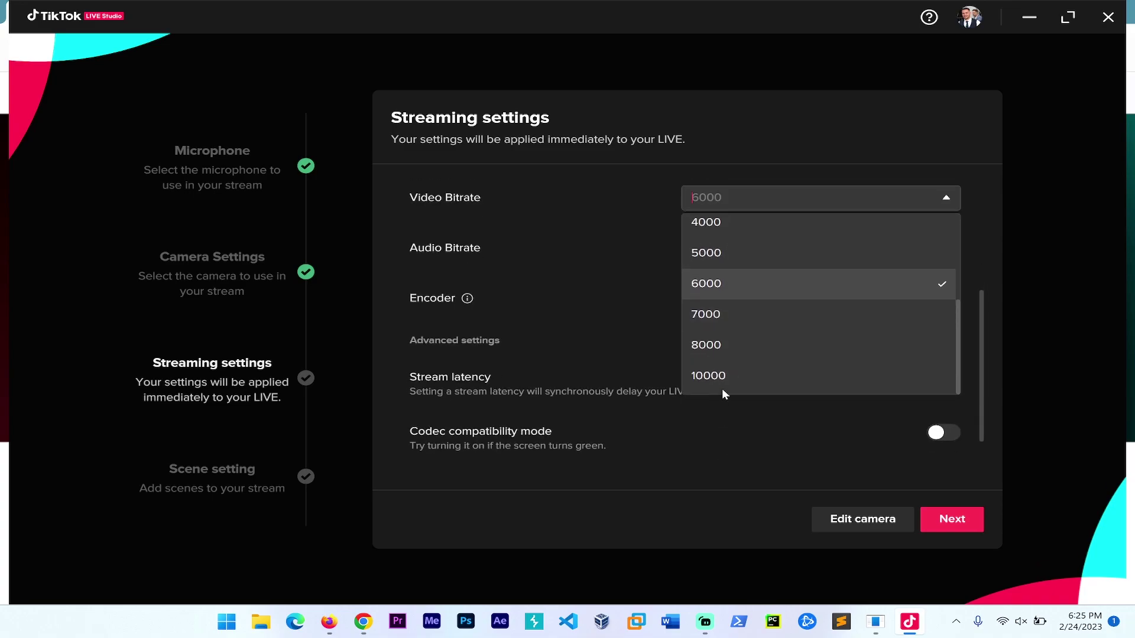
pyautogui.click(711, 347)
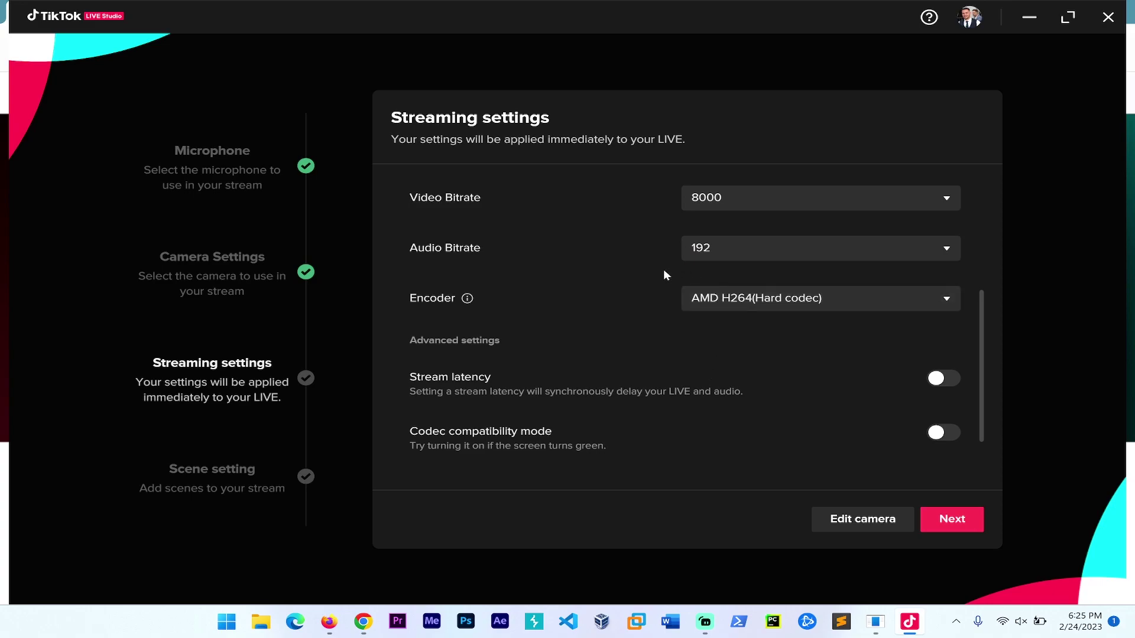
pyautogui.click(734, 252)
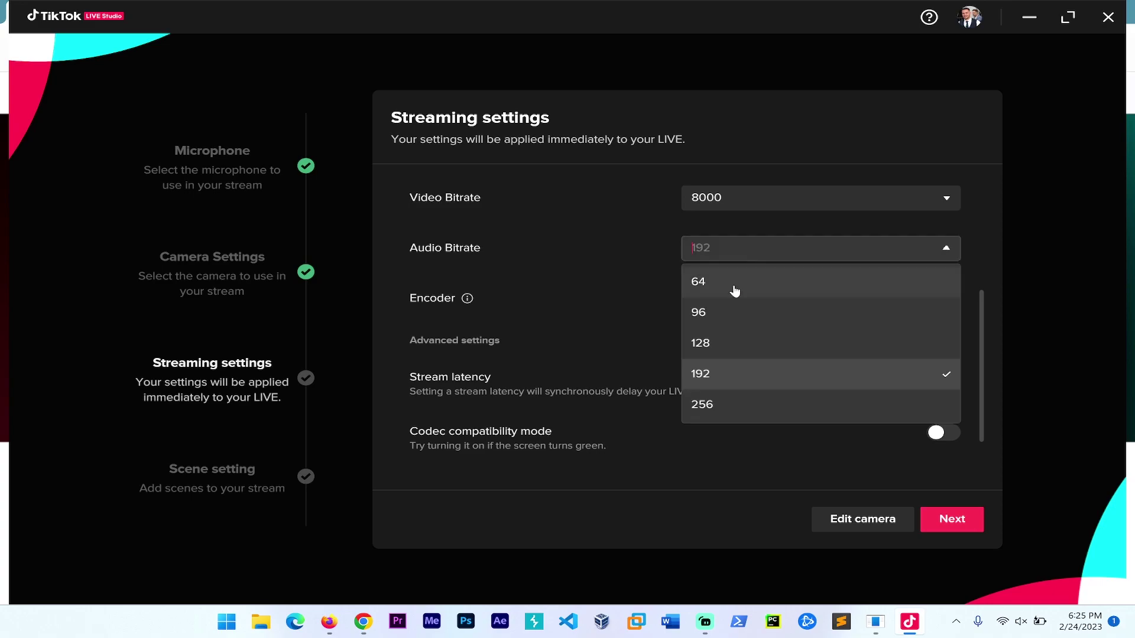
pyautogui.click(711, 407)
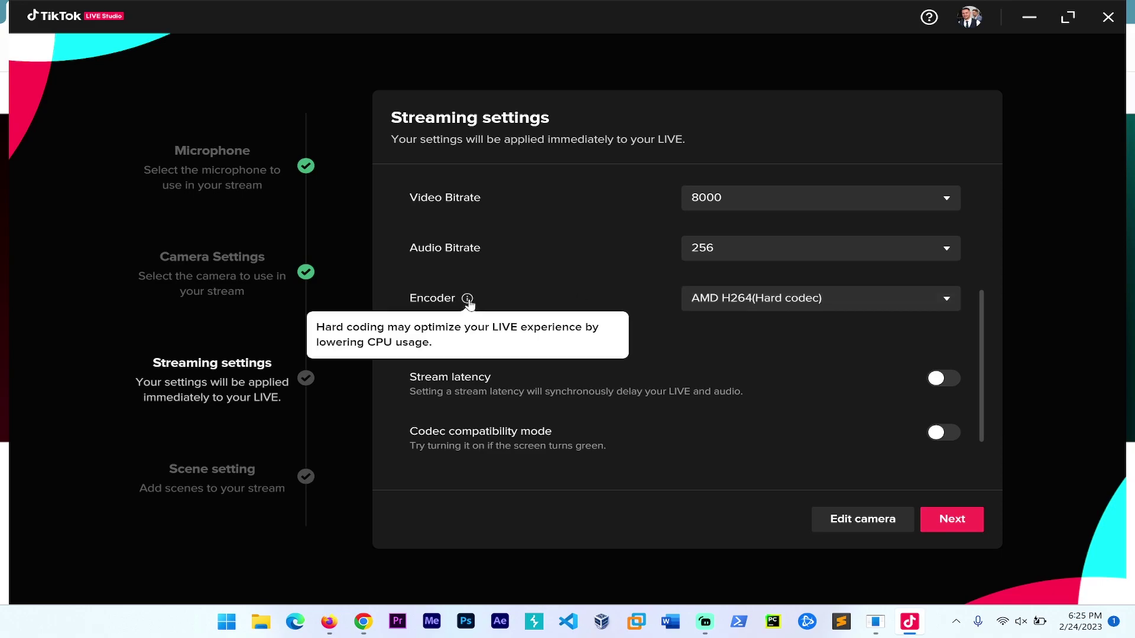
# Set the stream encoder to NVIDIA H265(Hard codec)
pyautogui.click(709, 298)
pyautogui.scroll(-1, 733, 384)
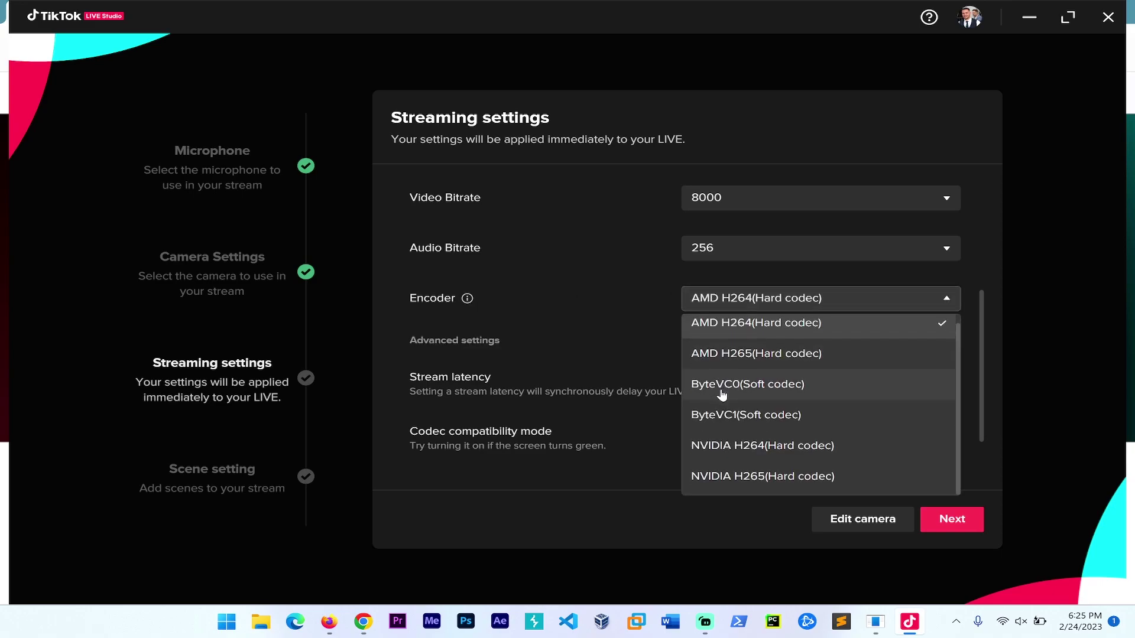
pyautogui.click(735, 480)
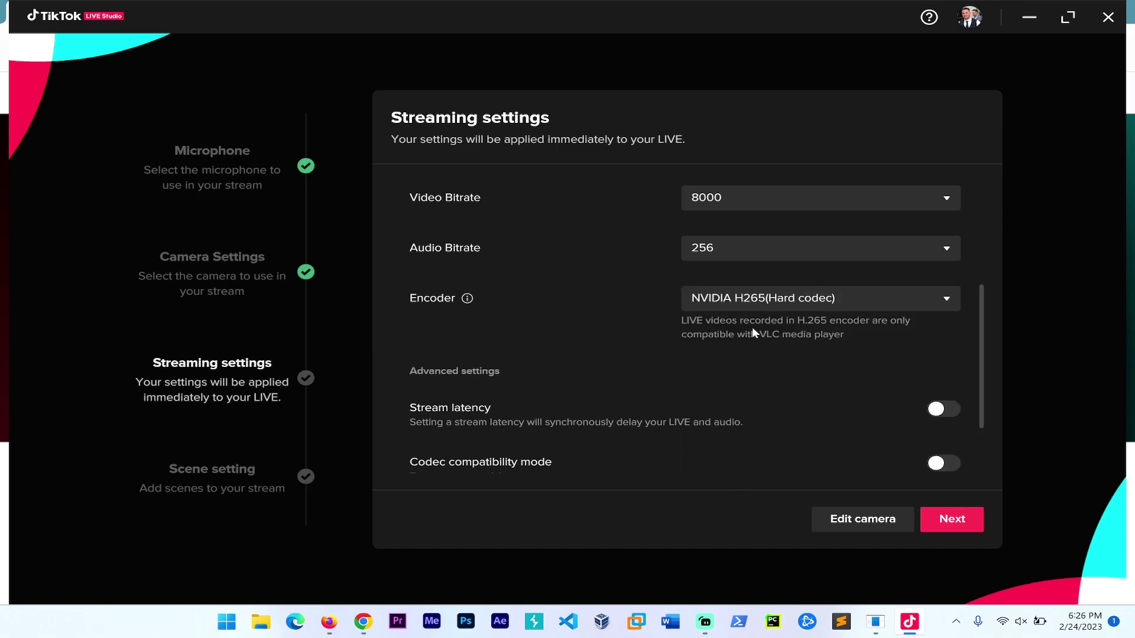
# Turn on stream latency with a delay duration of 1 second and continue to the scene setting
pyautogui.scroll(-3, 749, 334)
pyautogui.click(944, 320)
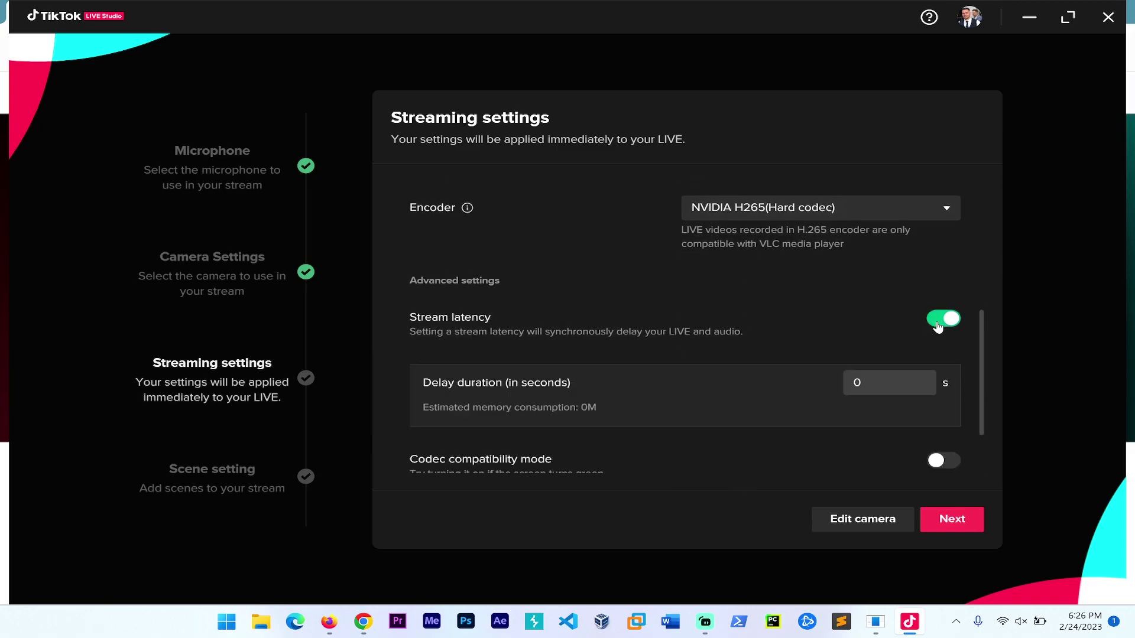
pyautogui.click(861, 382)
pyautogui.write('1')
pyautogui.click(866, 331)
pyautogui.scroll(-3, 859, 329)
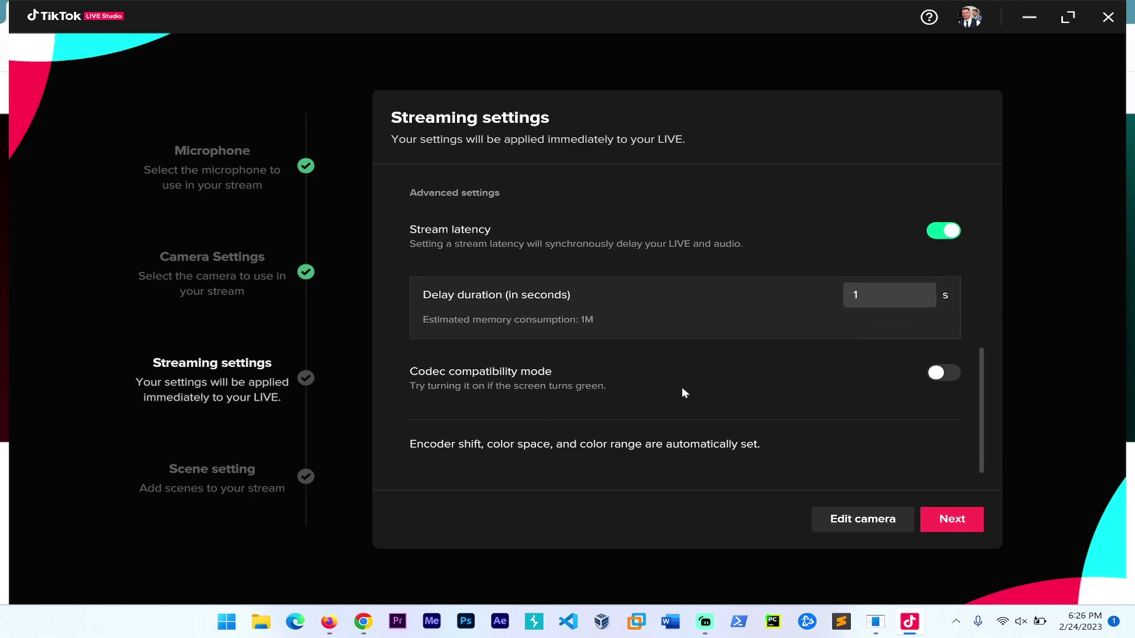
pyautogui.scroll(6, 647, 383)
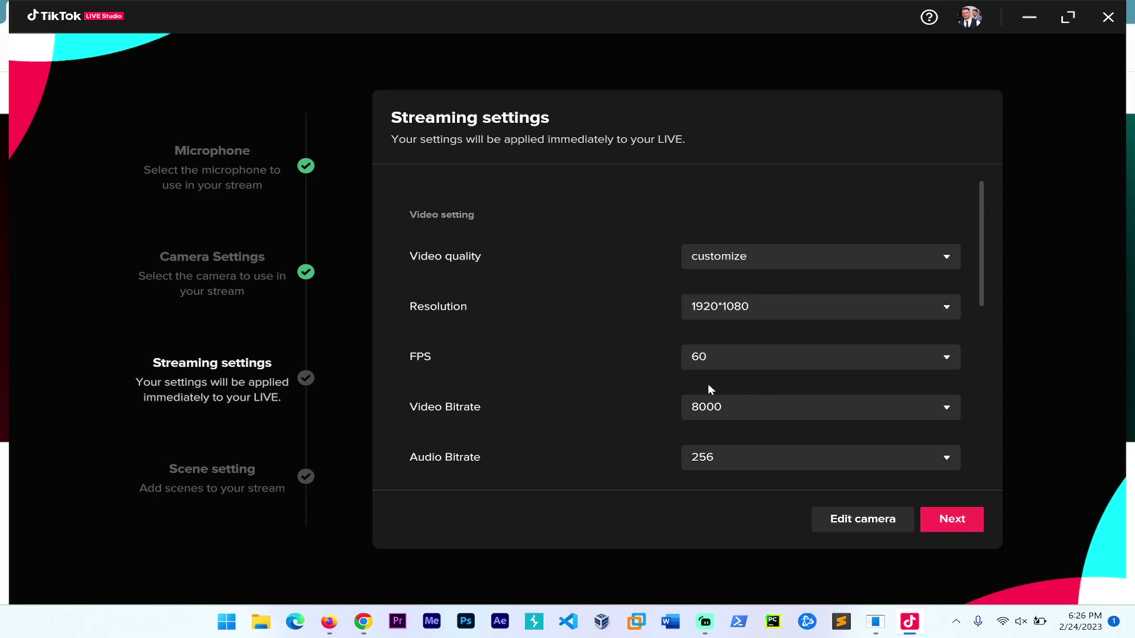
pyautogui.click(948, 512)
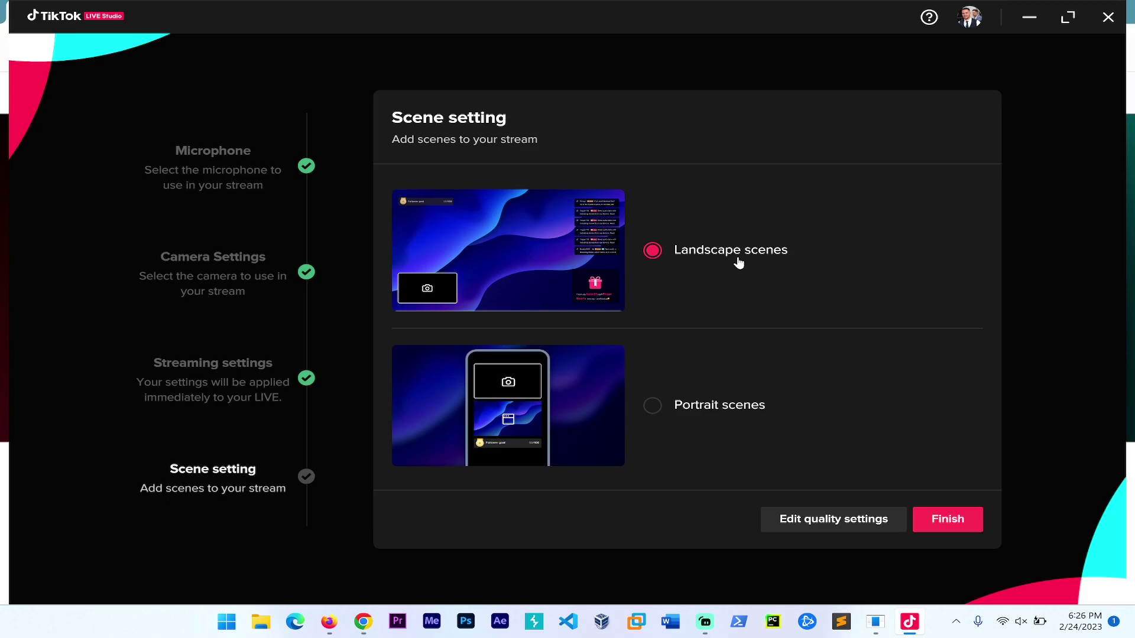
# Finish the setup with Landscape scenes and dismiss the welcome guide and the subscription tip
pyautogui.click(675, 406)
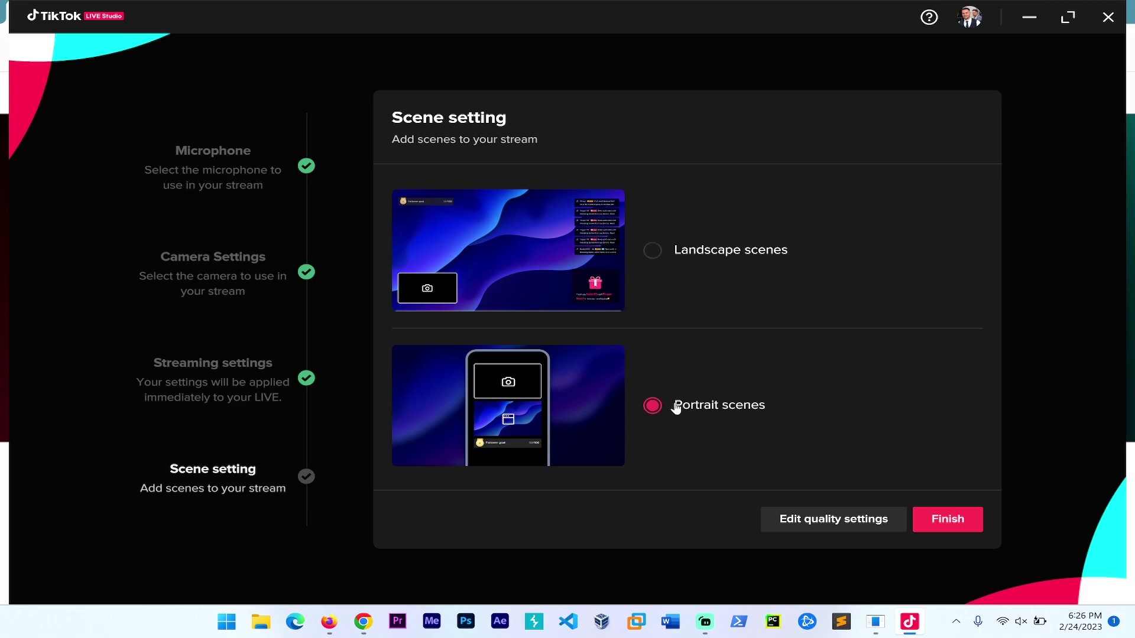
pyautogui.click(726, 265)
pyautogui.click(959, 528)
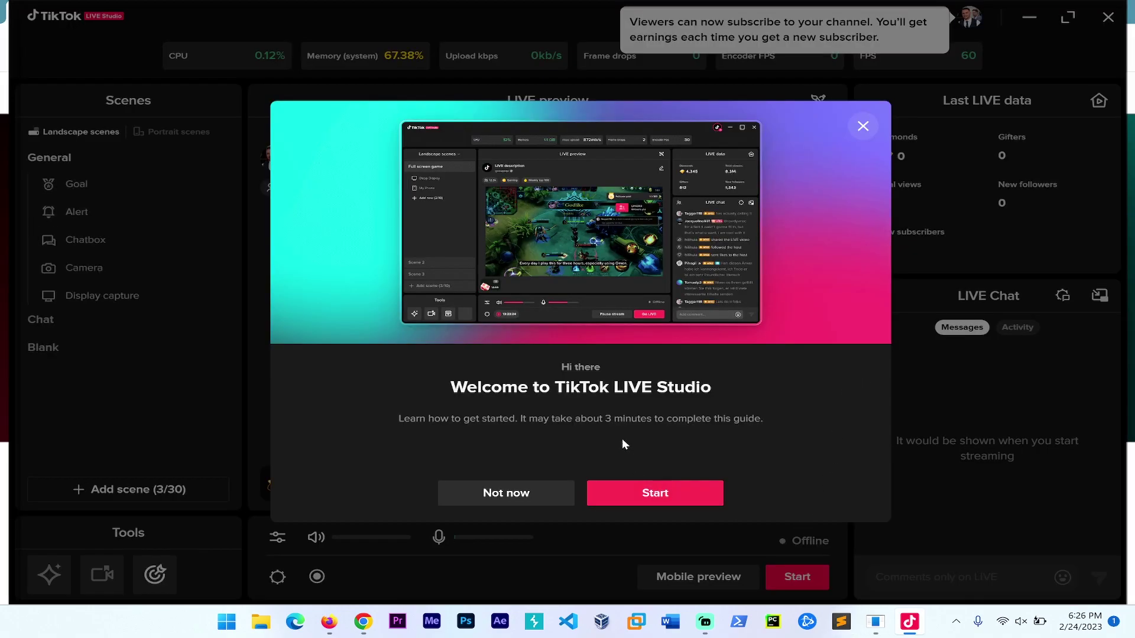
pyautogui.click(553, 491)
pyautogui.click(922, 44)
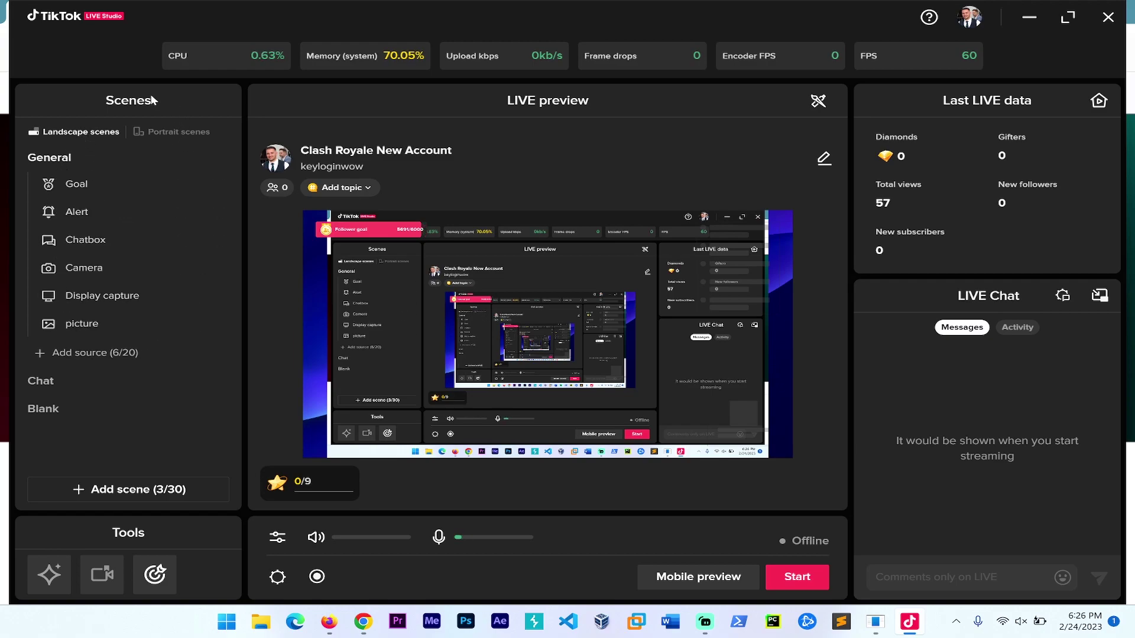
# Enlarge the Follower goal banner and move it to the lower right area of the scene canvas
pyautogui.click(76, 184)
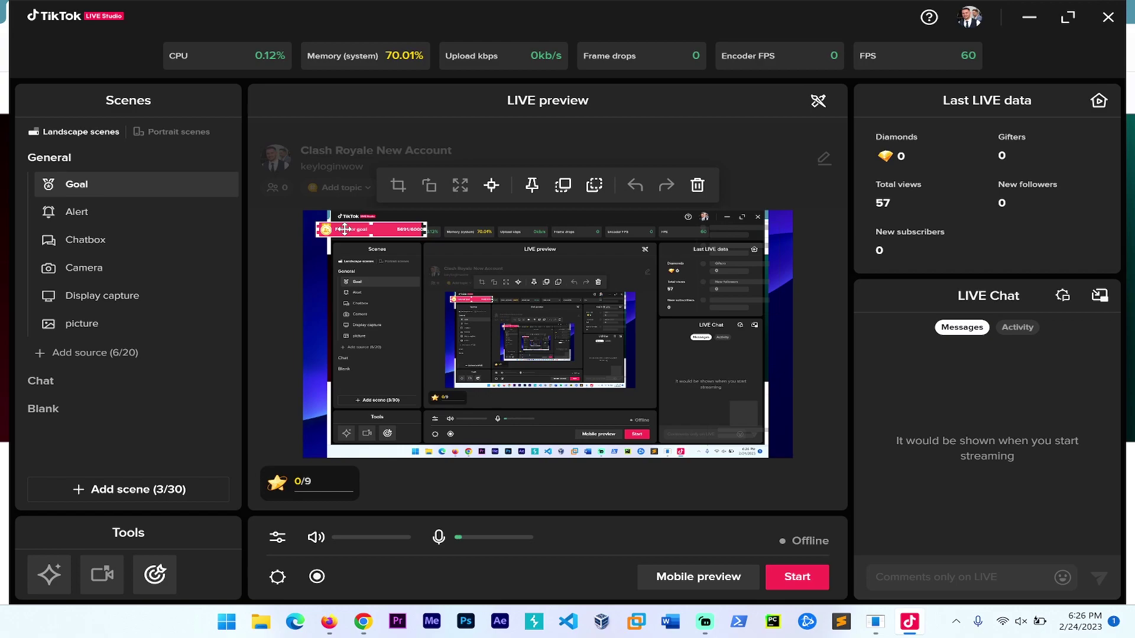
pyautogui.moveTo(344, 229); pyautogui.dragTo(367, 254)
pyautogui.moveTo(447, 262); pyautogui.dragTo(712, 390)
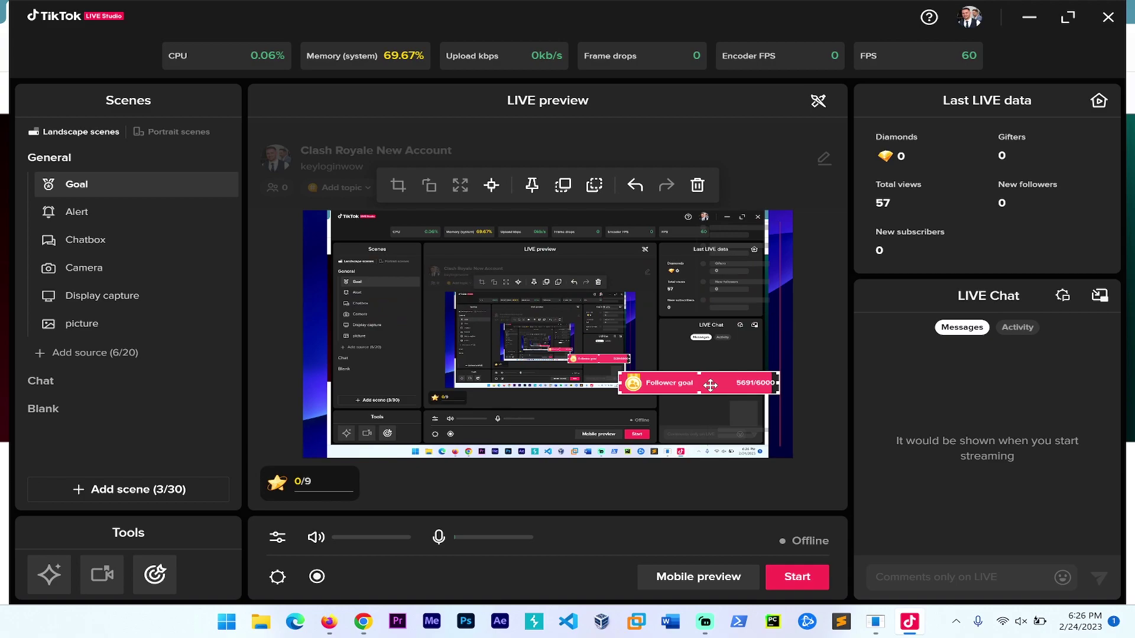
# Review the Alert source's general, followers, subscriptions and gifts settings, and close them without applying changes
pyautogui.click(77, 215)
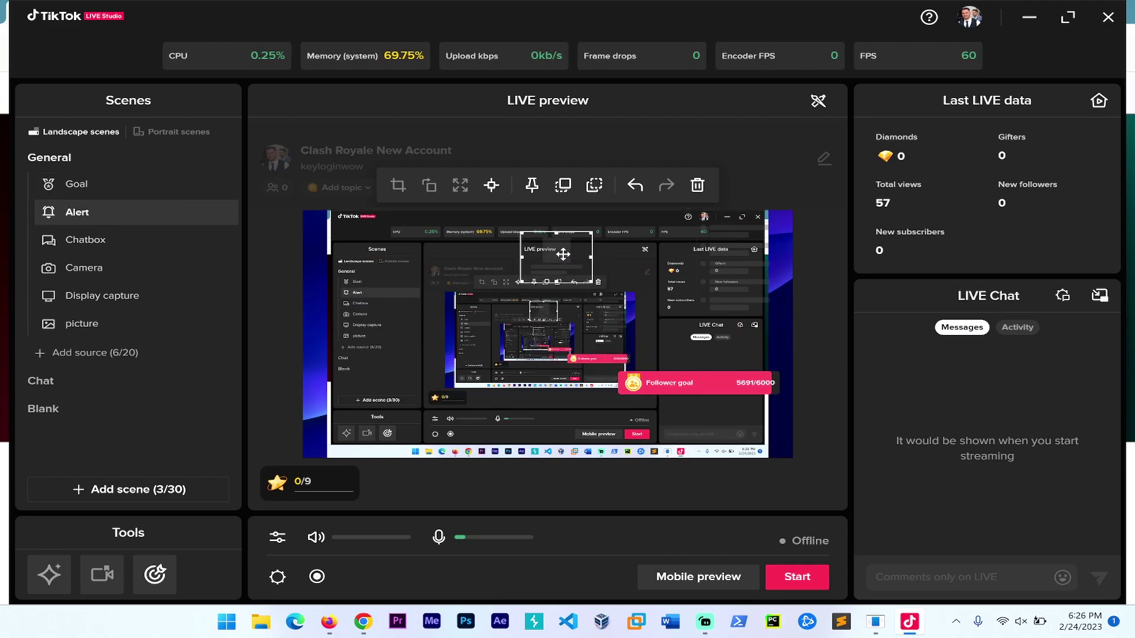
pyautogui.click(201, 212)
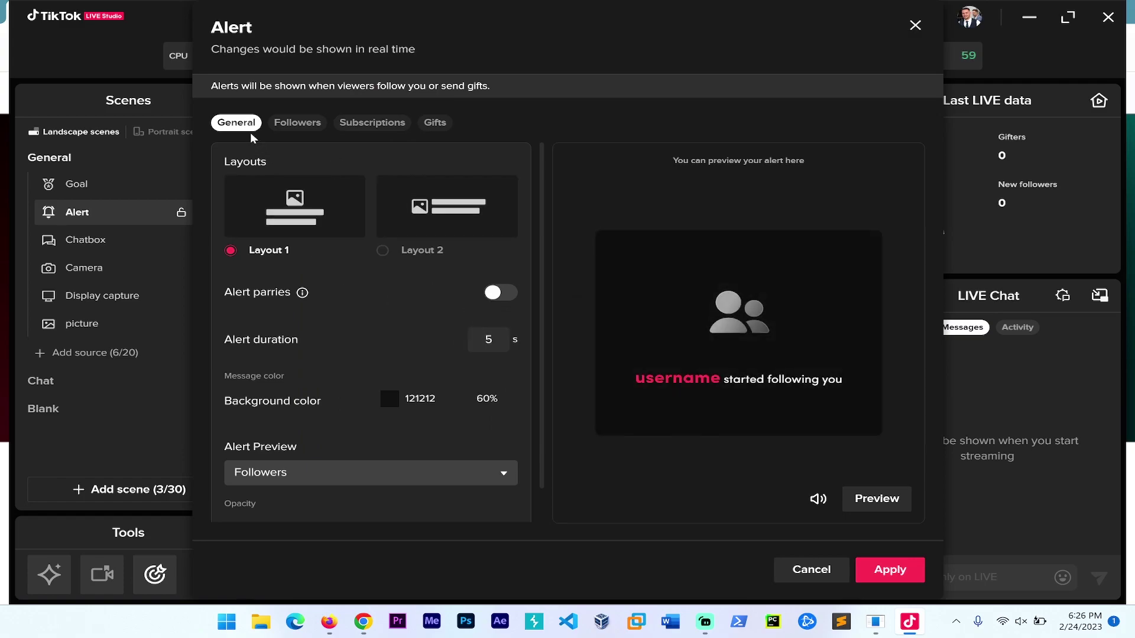
pyautogui.click(297, 122)
pyautogui.click(372, 122)
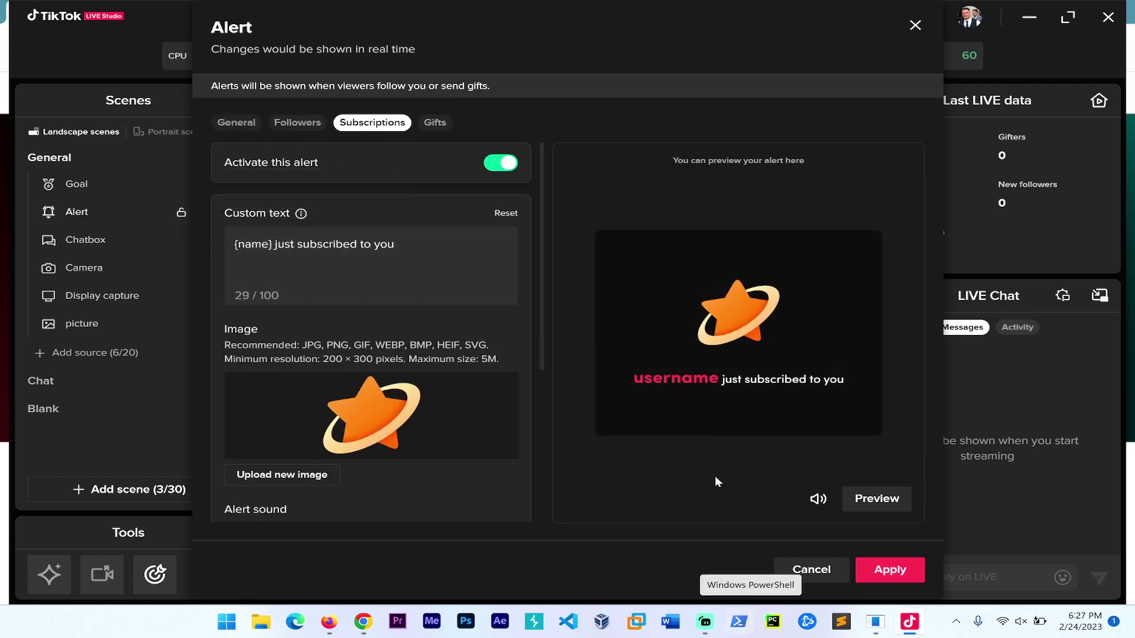
pyautogui.click(437, 124)
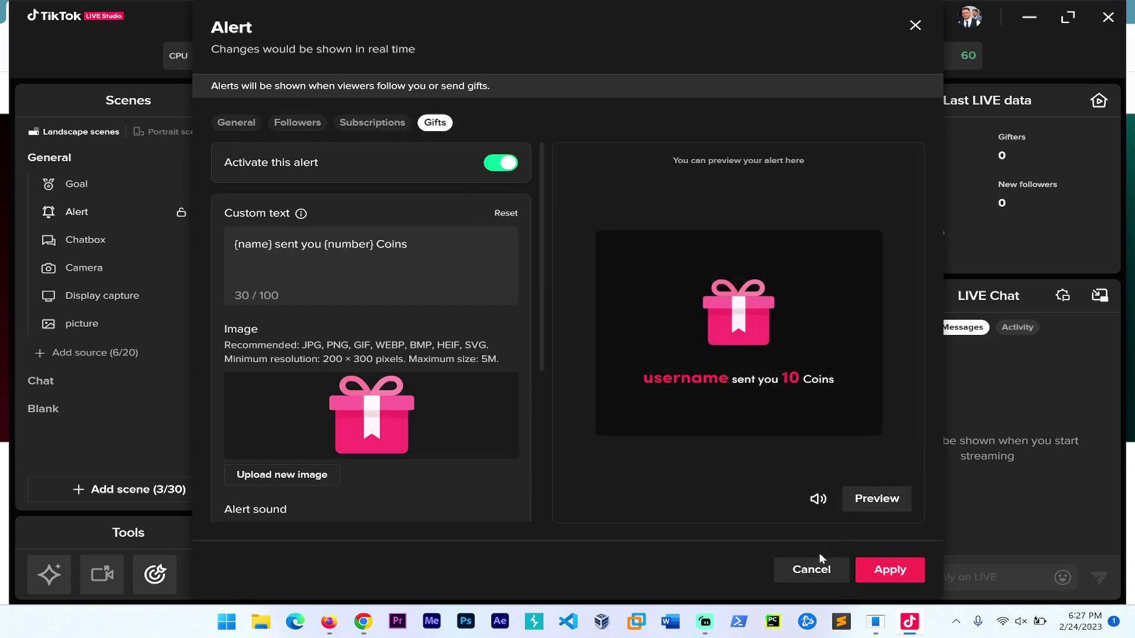
pyautogui.click(312, 124)
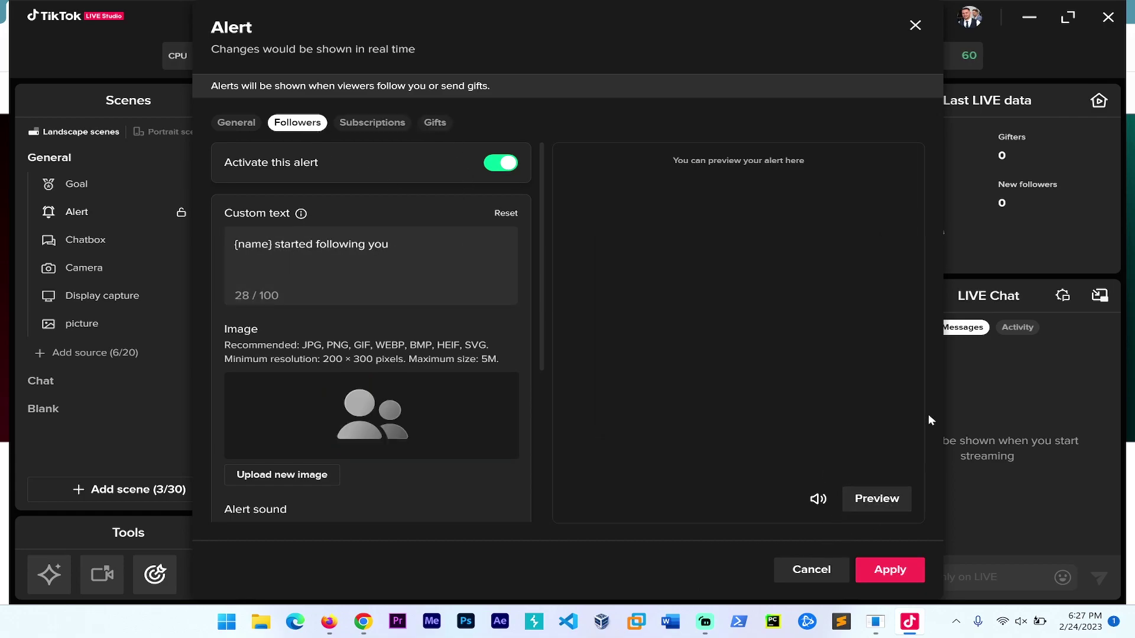
pyautogui.click(915, 25)
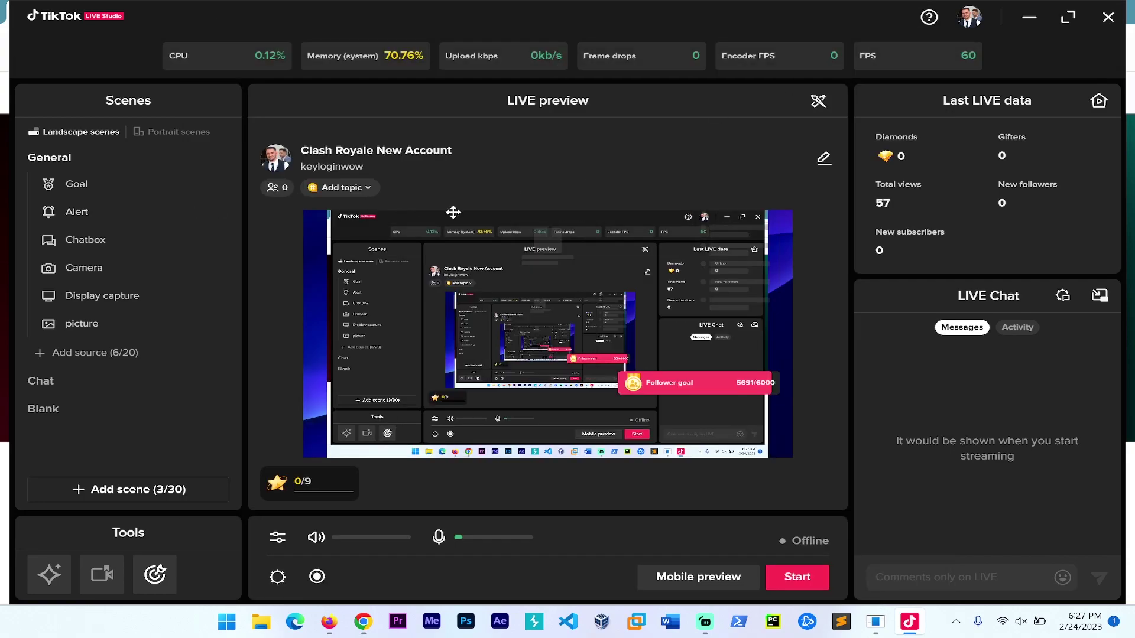
# Delete the Display capture source from the General scene
pyautogui.click(103, 244)
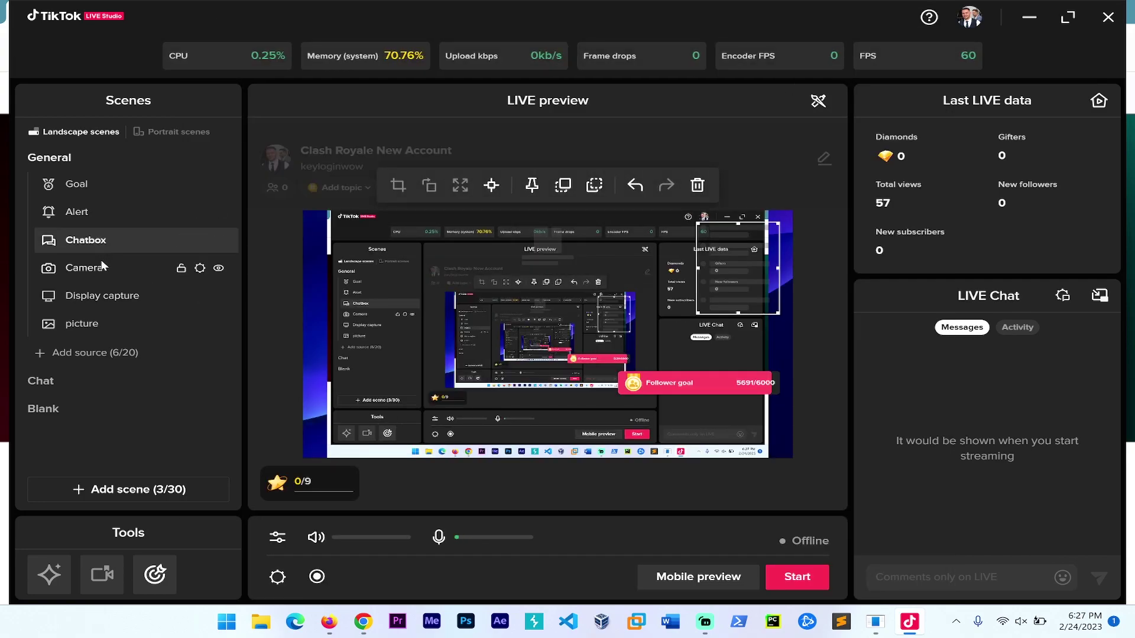
pyautogui.click(99, 271)
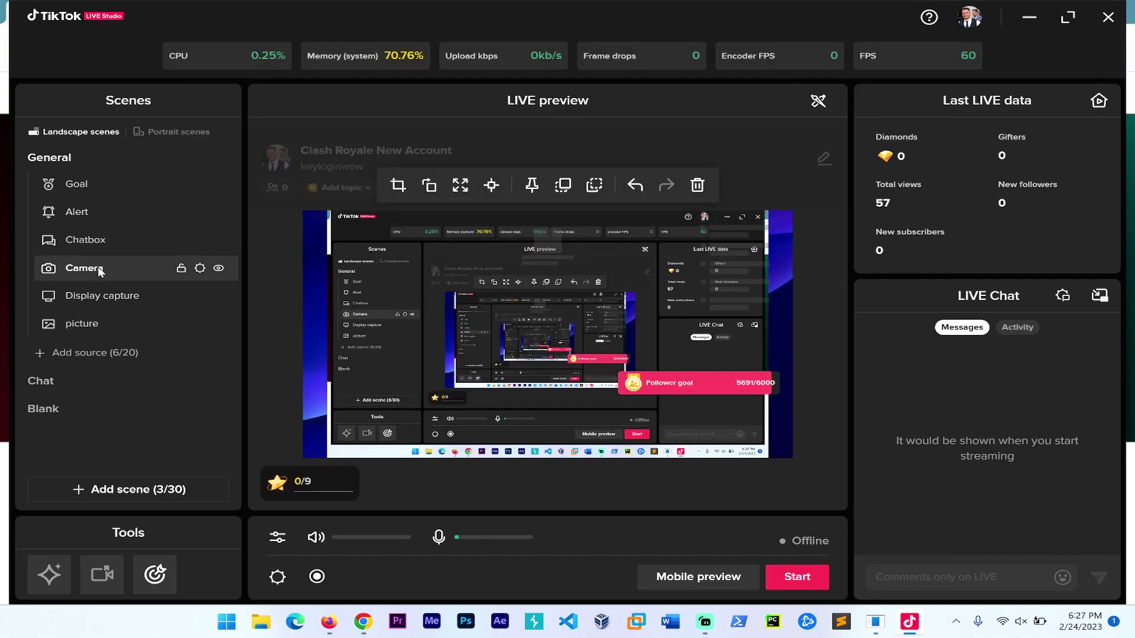
pyautogui.click(92, 301)
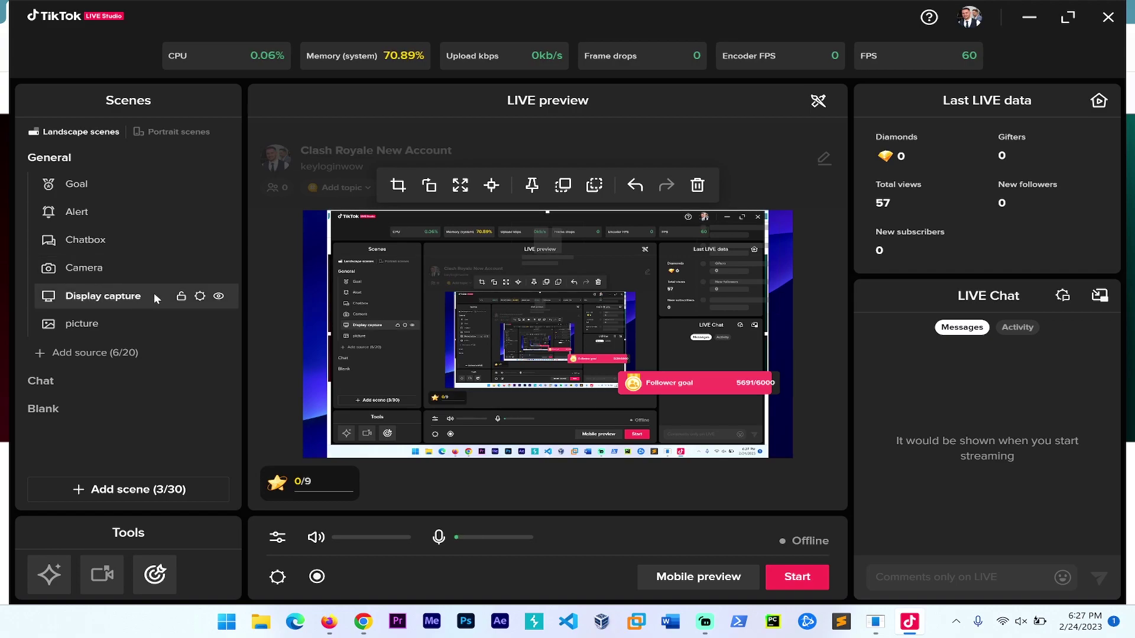
pyautogui.press('Delete')
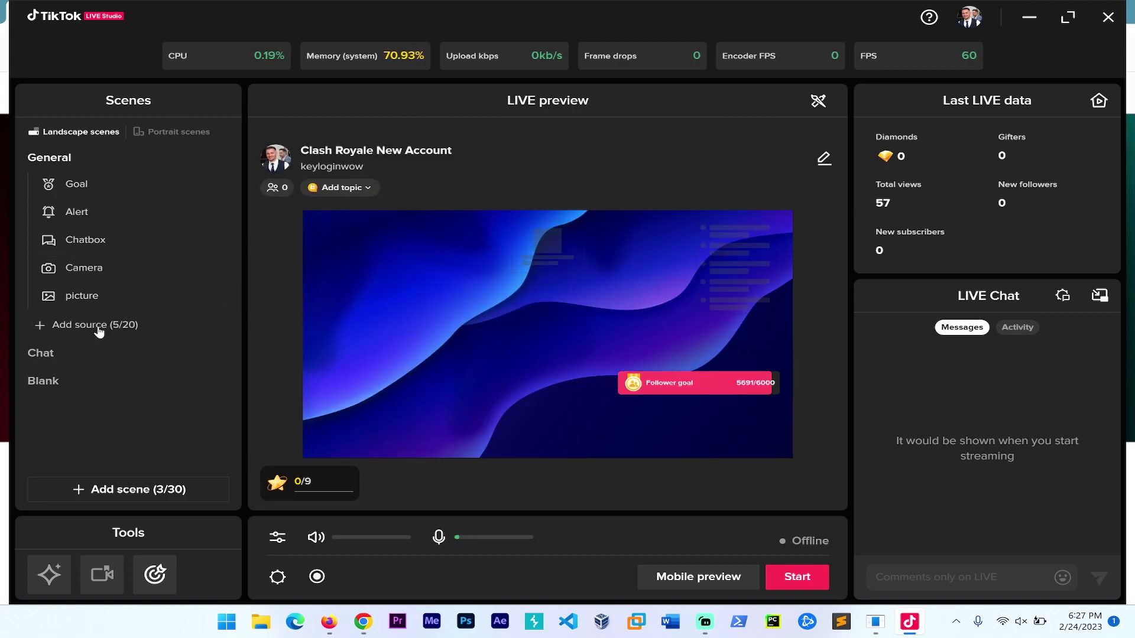
# Check which games are available for a Game Capture source, and close the dialog without adding one
pyautogui.click(98, 331)
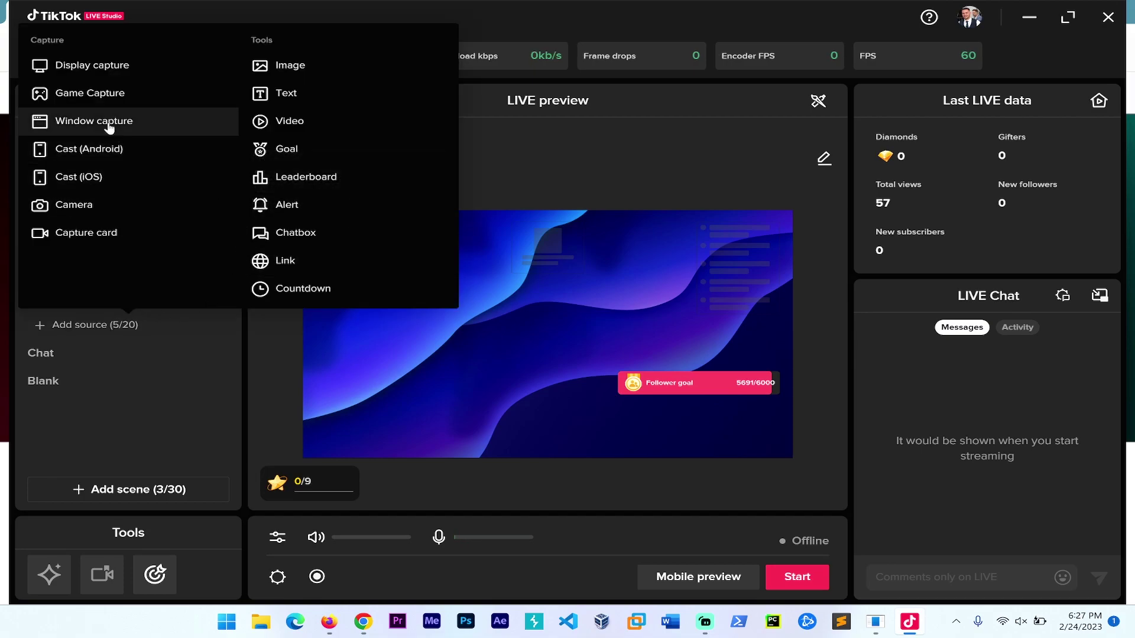
pyautogui.click(98, 102)
pyautogui.click(526, 283)
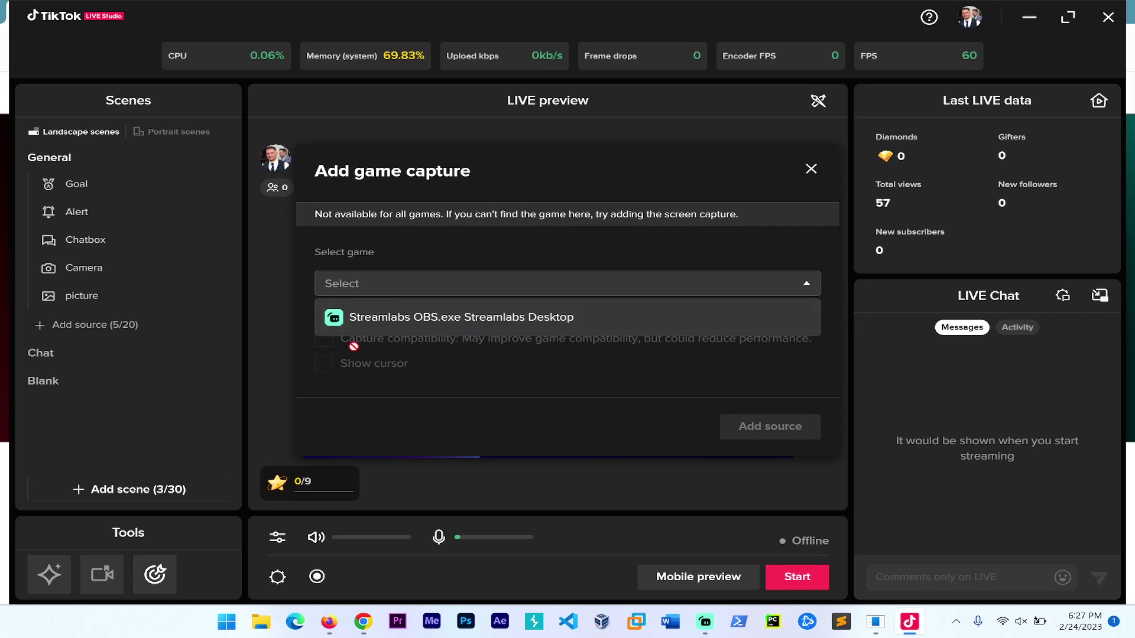
pyautogui.click(384, 365)
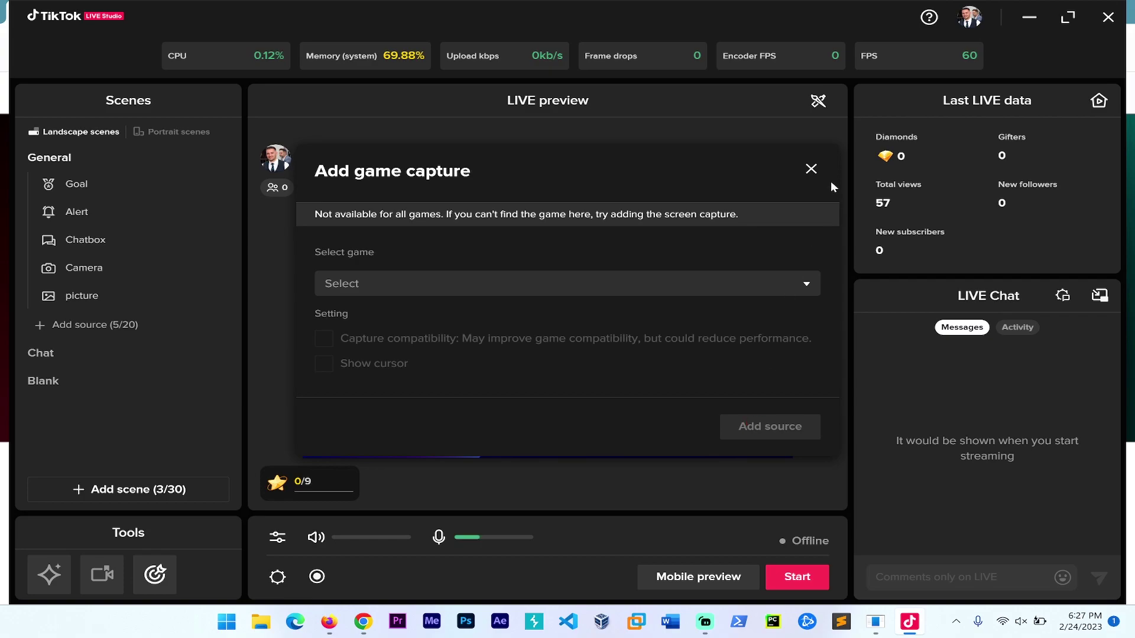
pyautogui.click(811, 170)
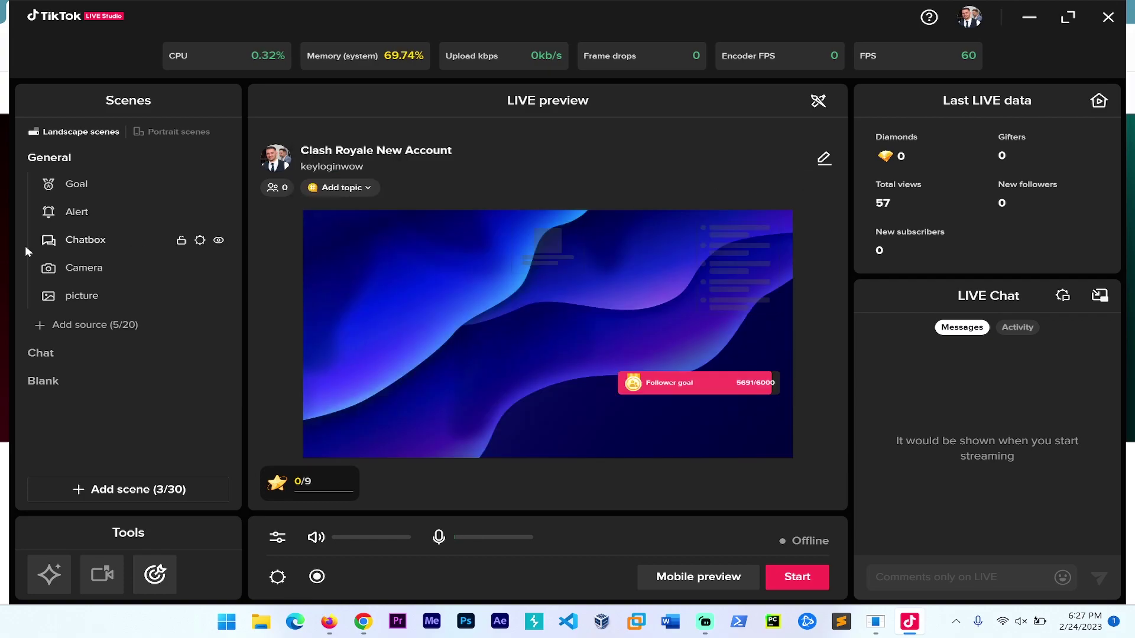
# Add a Display capture source for Display1 2560 * 1600 to the General scene
pyautogui.click(100, 326)
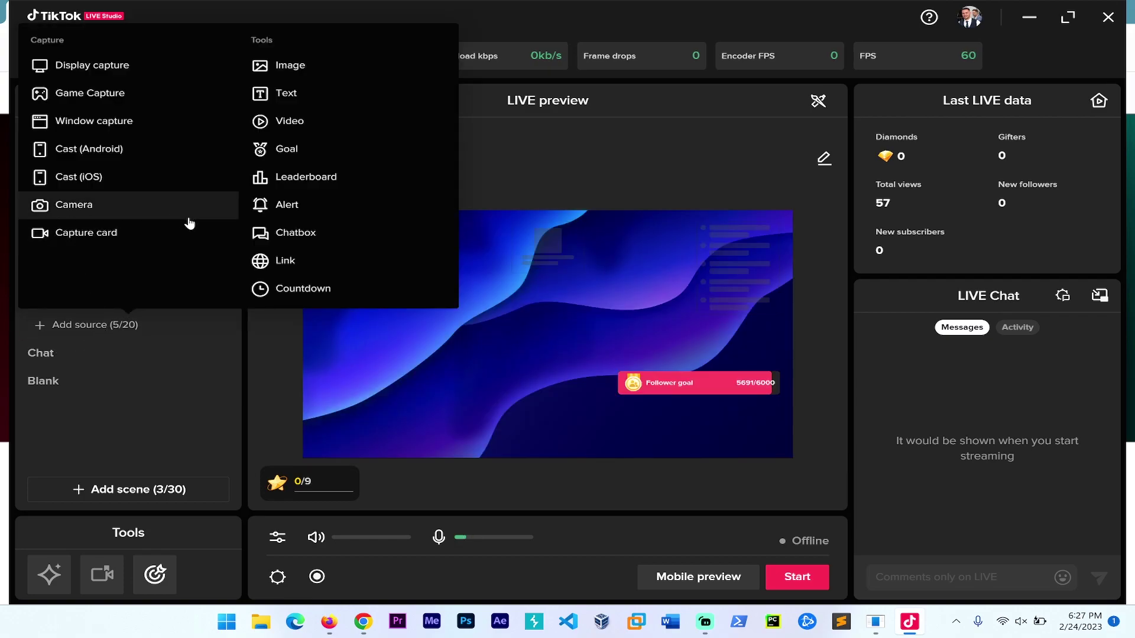
pyautogui.click(113, 65)
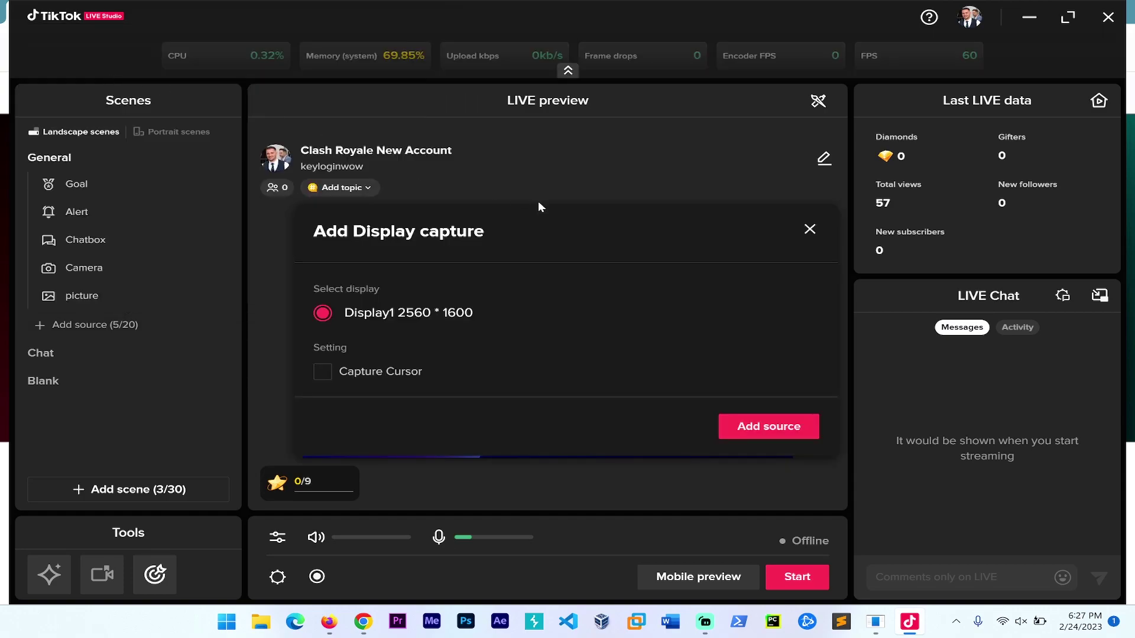
pyautogui.click(748, 426)
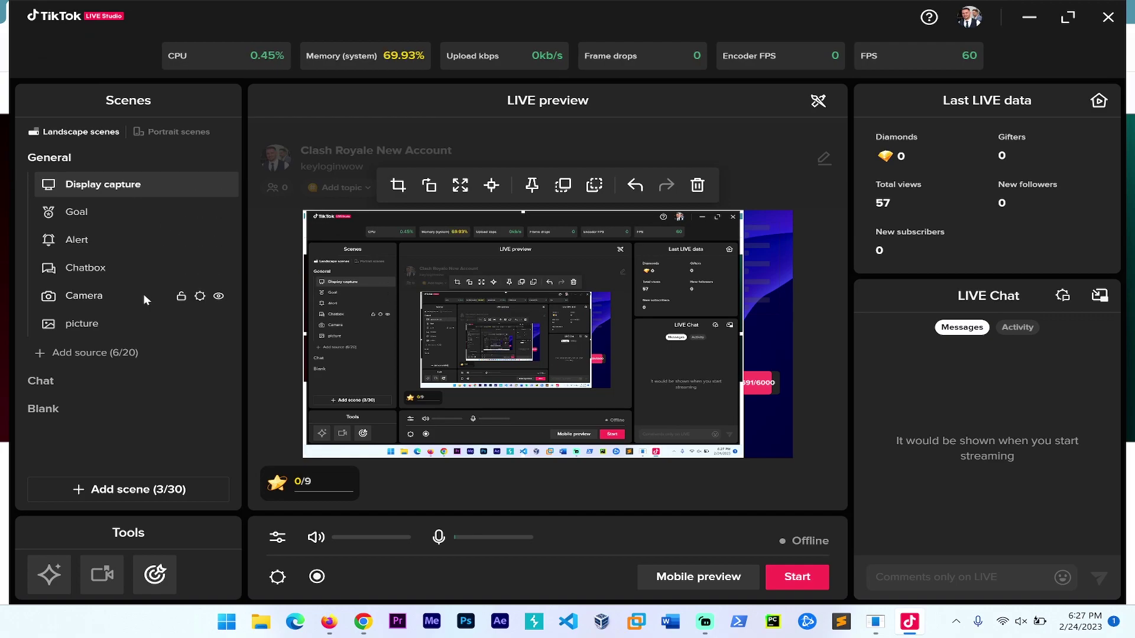
# Add a Window capture source for the Chrome window showing the Download LIVE Studio page to the General scene
pyautogui.click(99, 352)
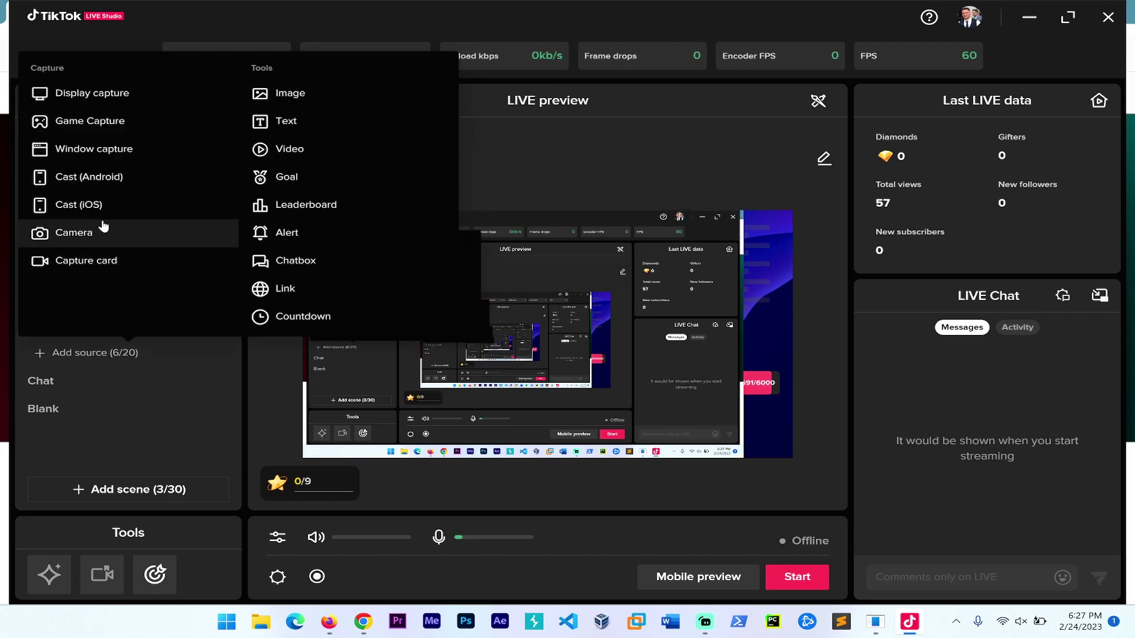
pyautogui.click(109, 157)
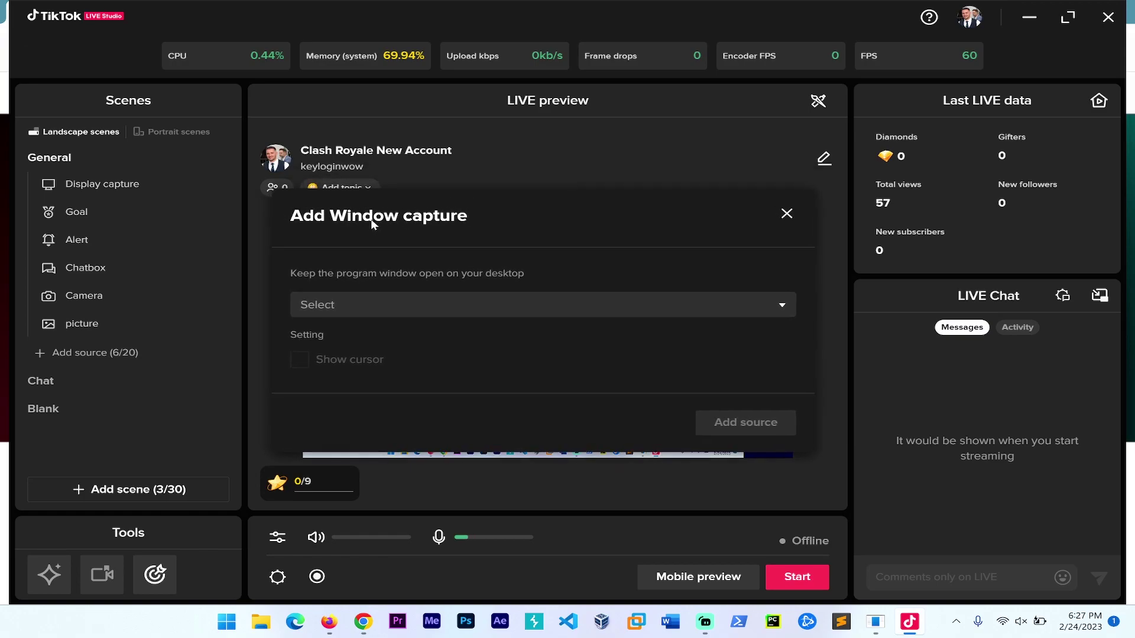
pyautogui.click(342, 306)
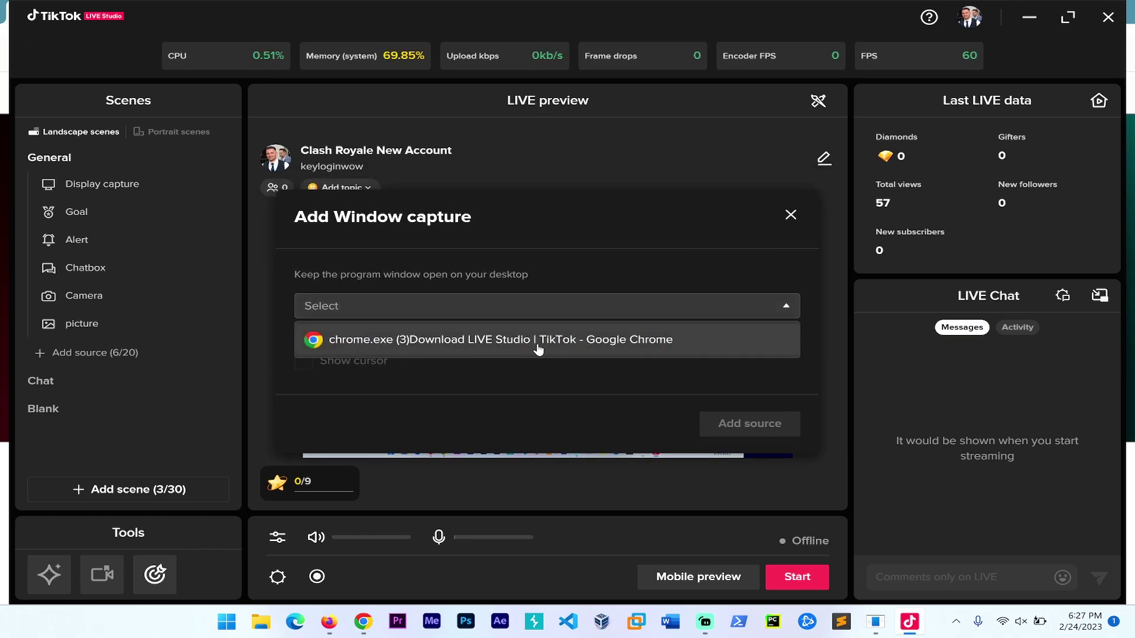
pyautogui.click(360, 346)
pyautogui.click(750, 423)
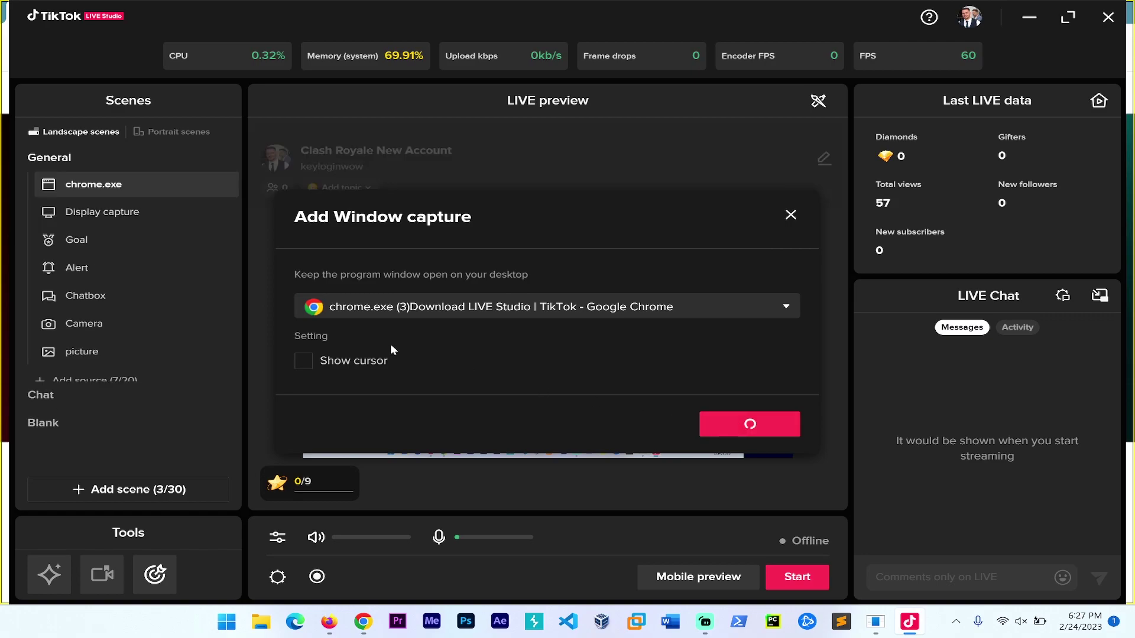
# Enlarge the chrome.exe capture in the LIVE preview and position it over most of the Display capture
pyautogui.moveTo(579, 319); pyautogui.dragTo(449, 256)
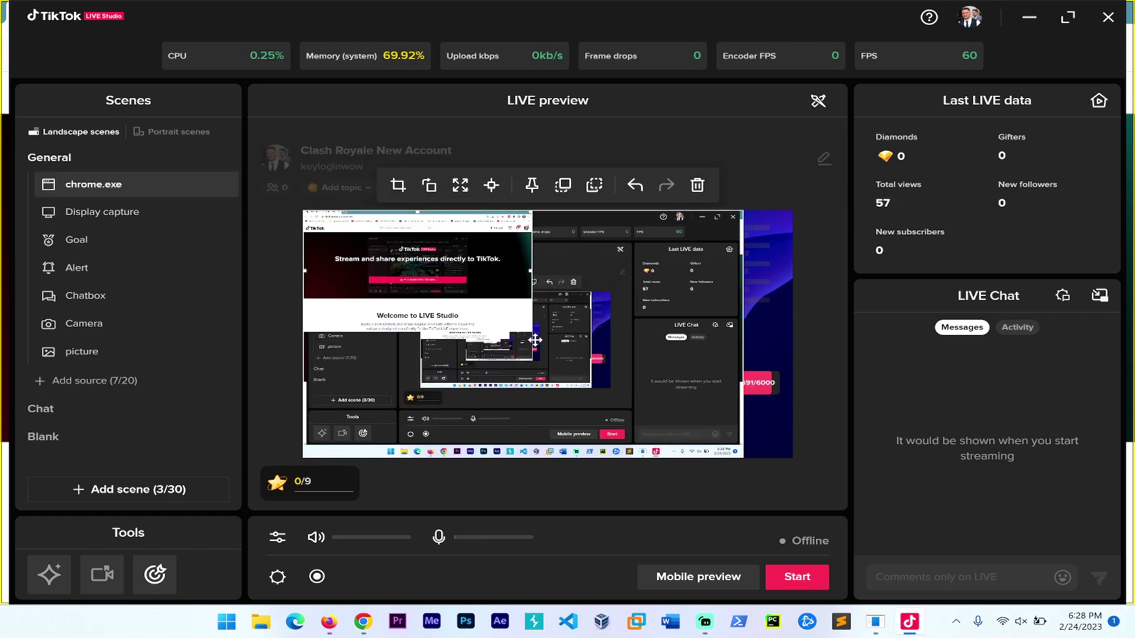
pyautogui.moveTo(529, 332); pyautogui.dragTo(597, 351)
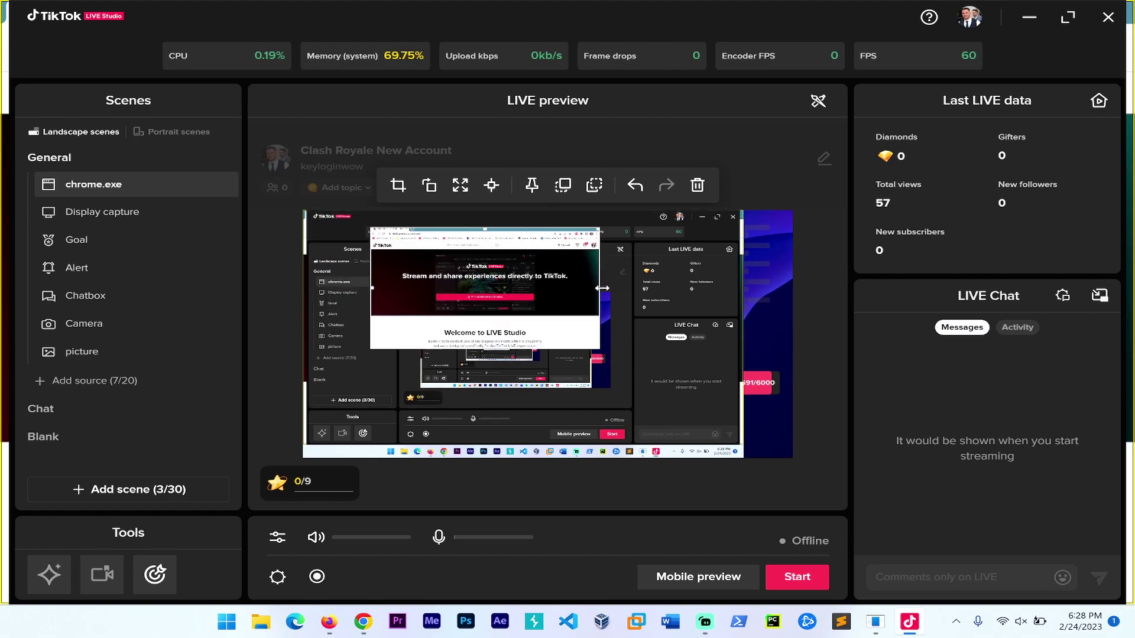
pyautogui.moveTo(598, 290); pyautogui.dragTo(741, 294)
pyautogui.moveTo(642, 332)
pyautogui.mouseDown()
pyautogui.moveTo(625, 374)
pyautogui.moveTo(633, 337)
pyautogui.moveTo(624, 340)
pyautogui.mouseUp()
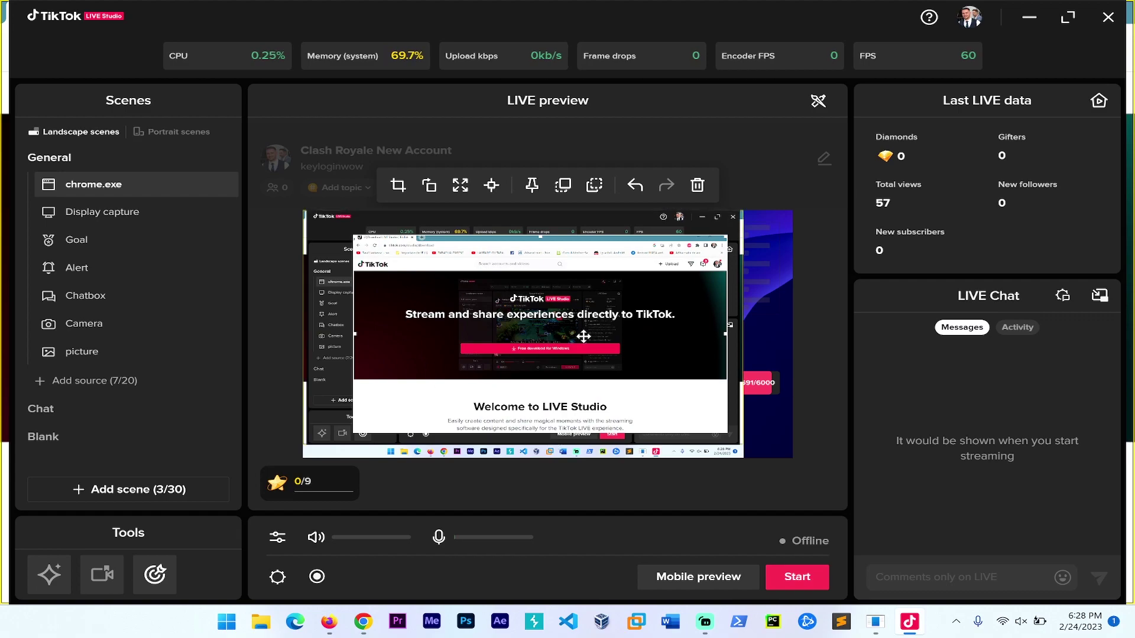
# Review the stream settings for stream quality, recording and hotkeys, including the advanced and scene-switching options
pyautogui.click(277, 578)
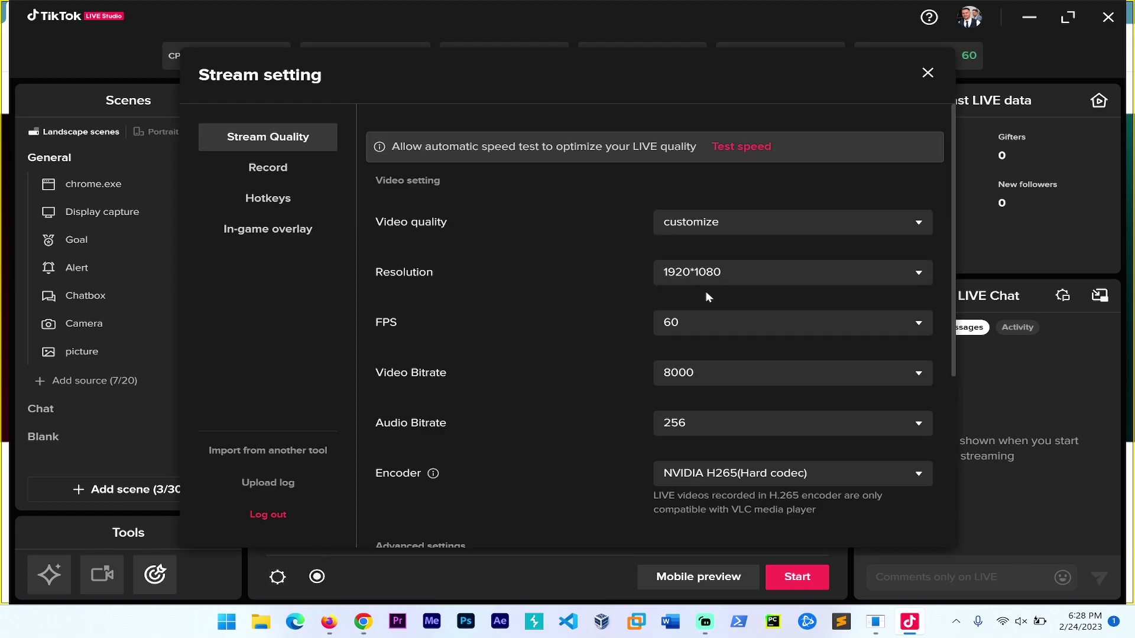
pyautogui.scroll(-3, 703, 298)
pyautogui.scroll(2, 700, 308)
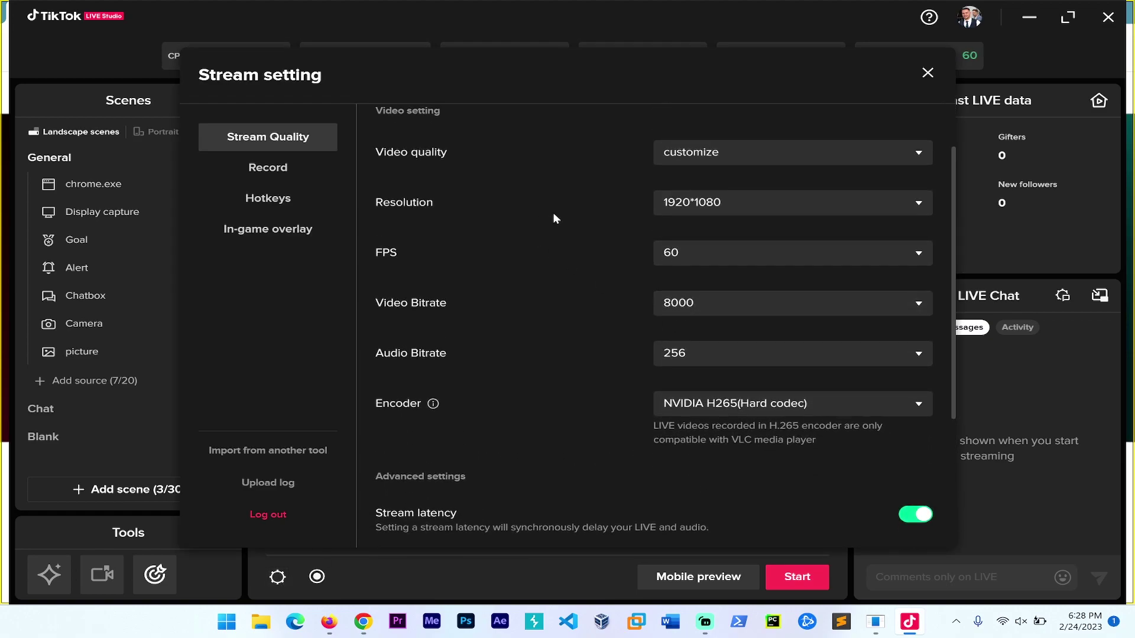
pyautogui.scroll(-3, 648, 340)
pyautogui.scroll(4, 636, 350)
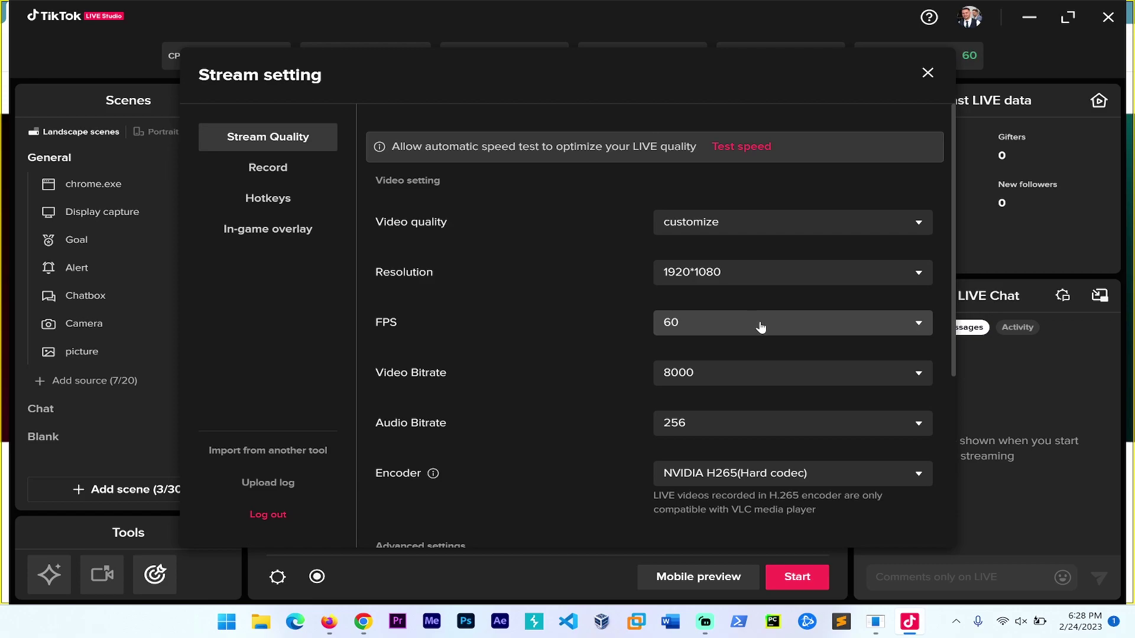
pyautogui.click(310, 181)
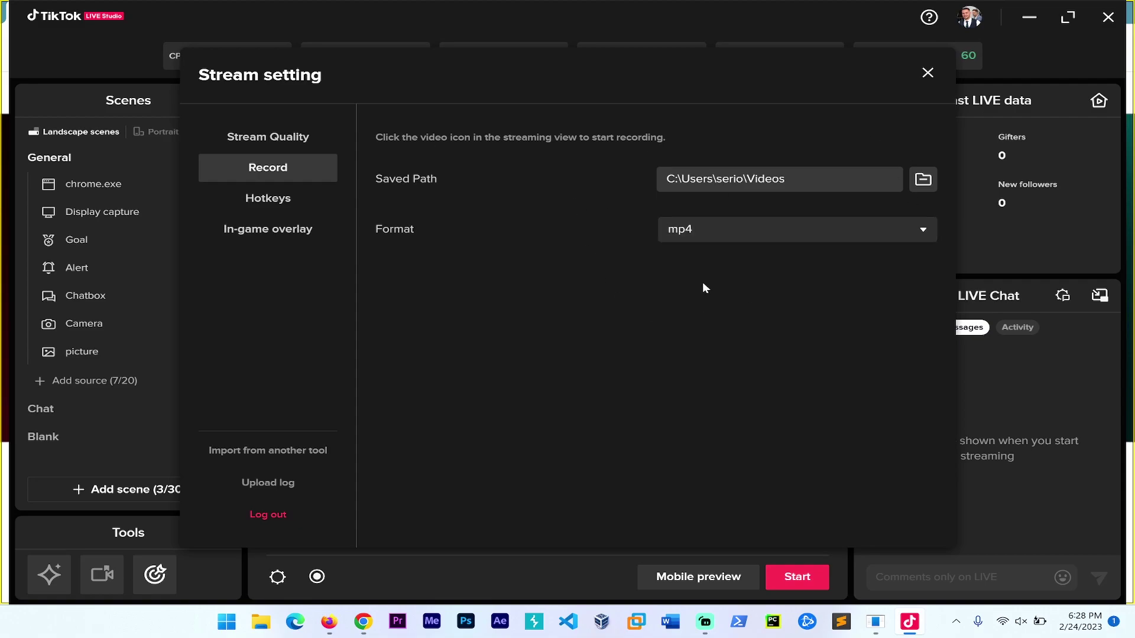
pyautogui.click(269, 199)
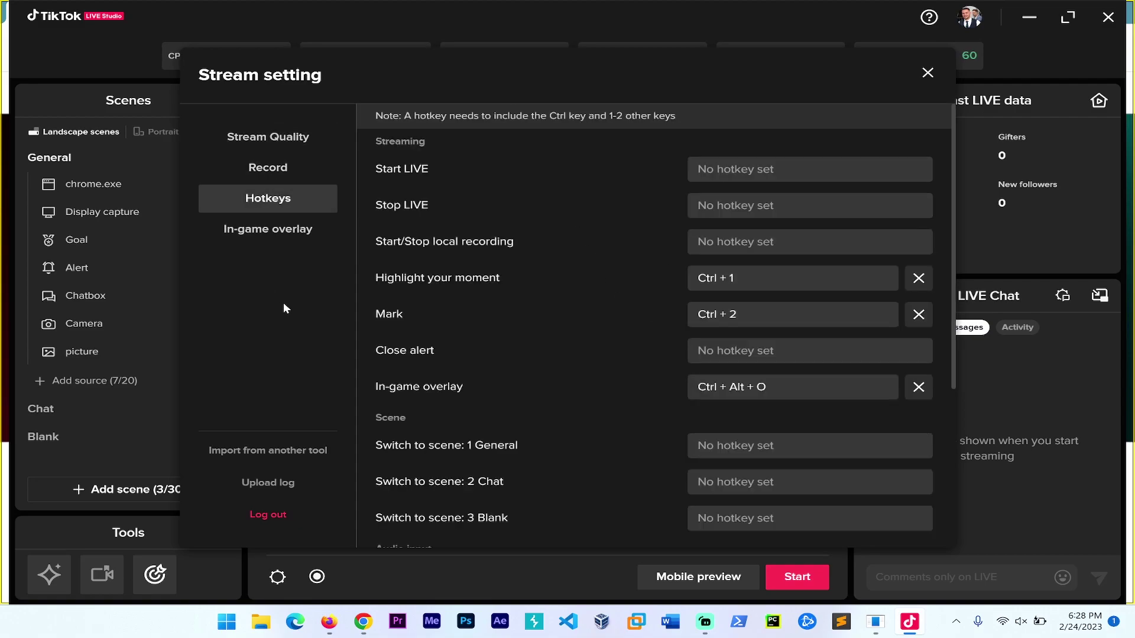
pyautogui.scroll(-4, 793, 278)
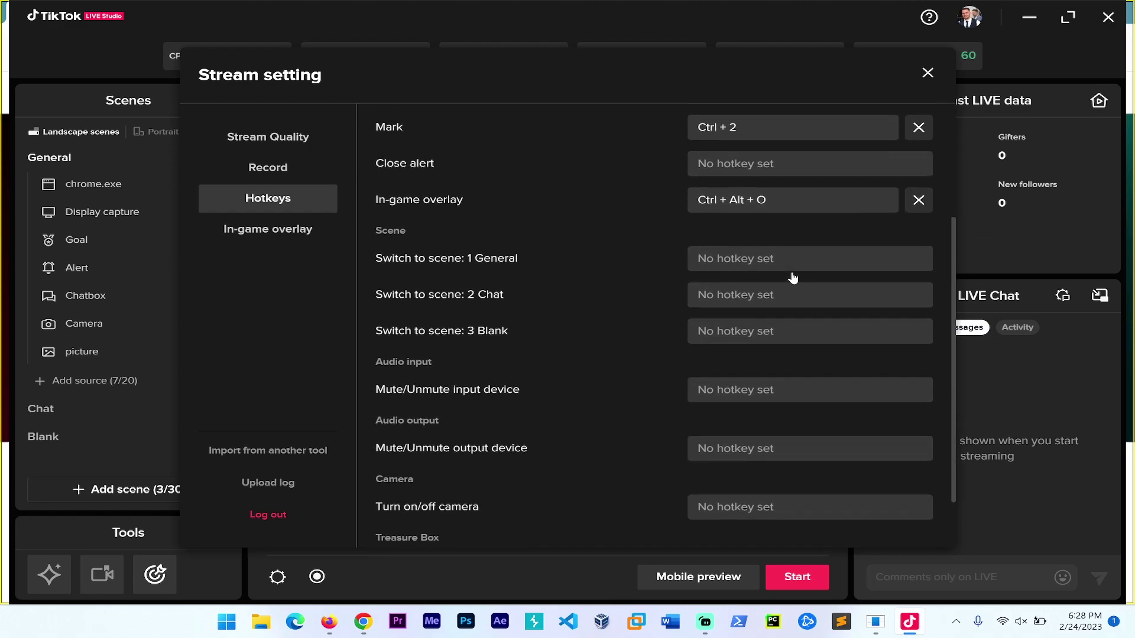
pyautogui.scroll(-1, 793, 278)
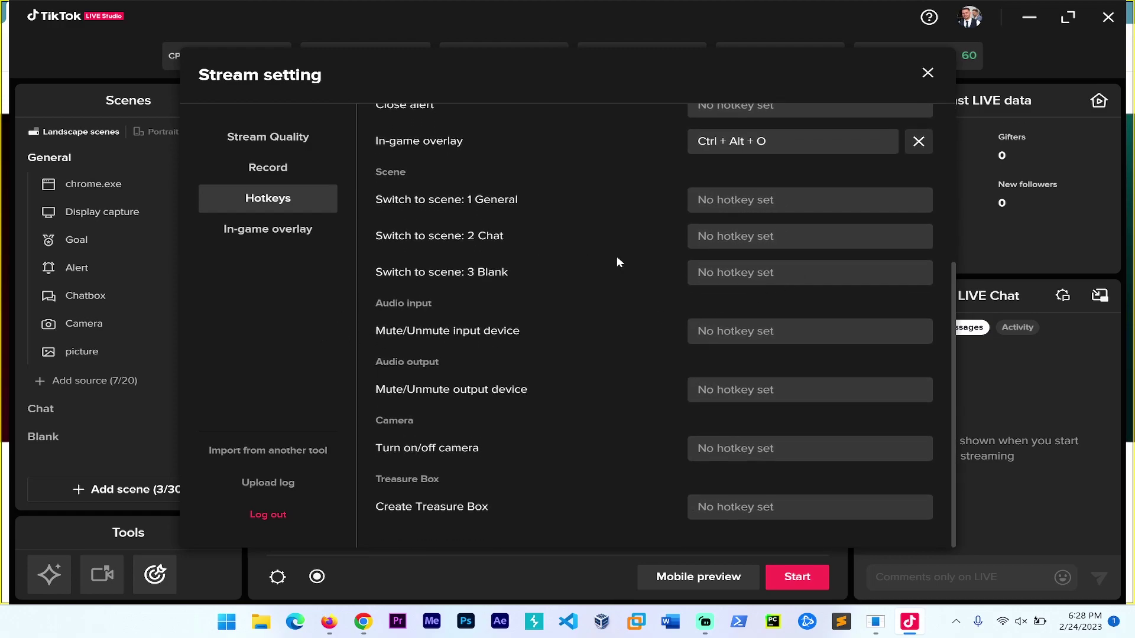
pyautogui.scroll(5, 630, 289)
# Turn on the in-game overlay in the stream settings
pyautogui.click(227, 243)
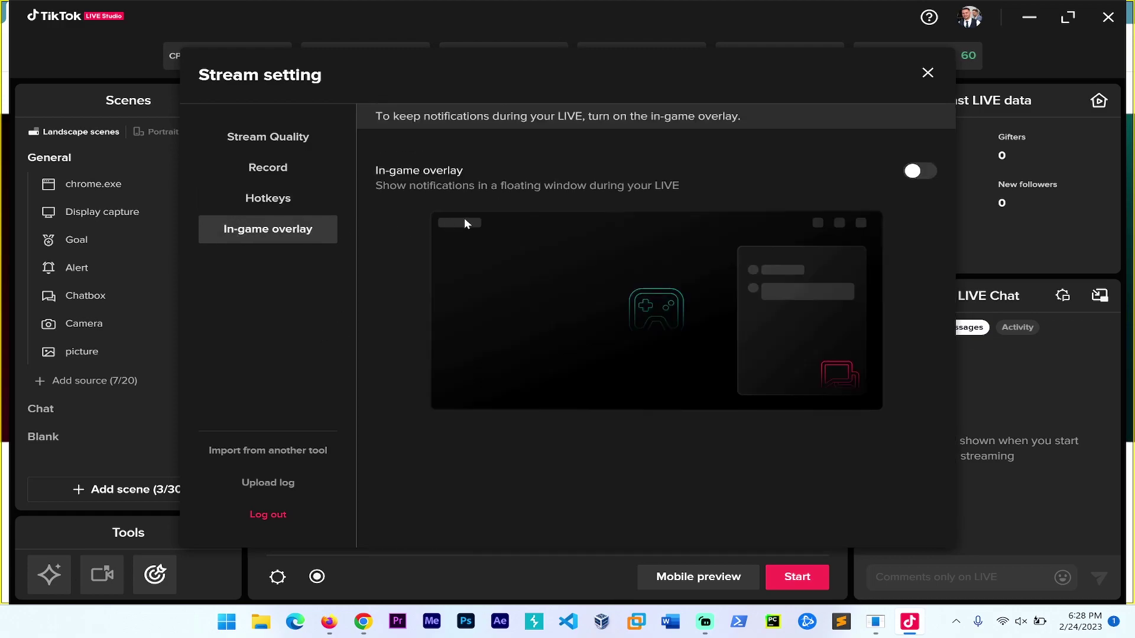
pyautogui.click(915, 179)
pyautogui.click(545, 451)
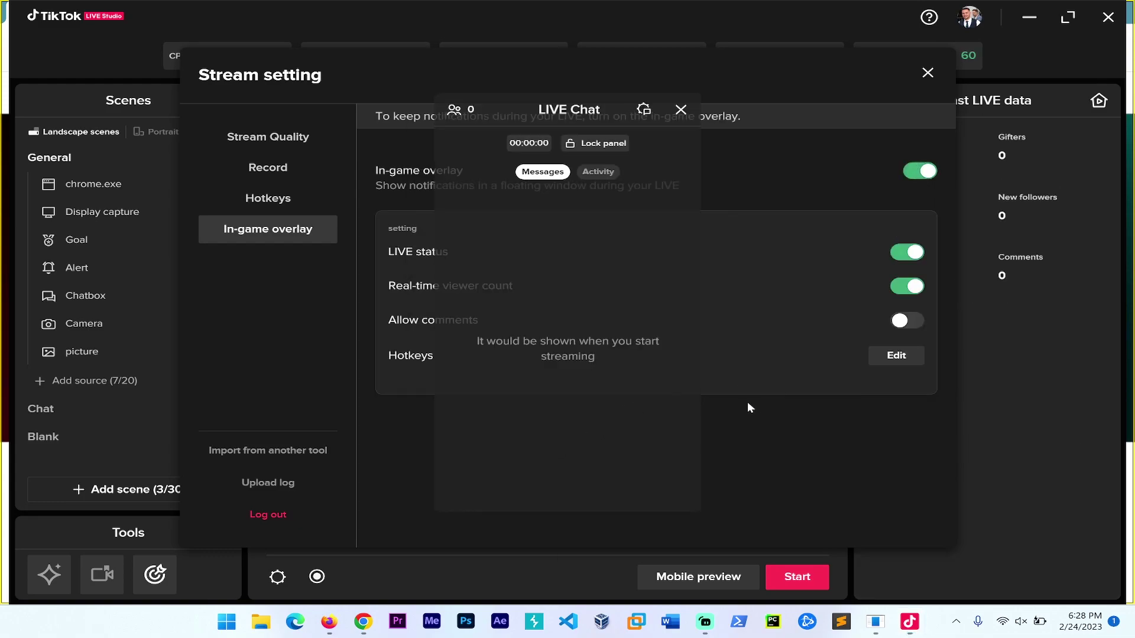
# Place the floating LIVE Chat window over the Last LIVE data area and close the stream settings
pyautogui.moveTo(605, 126); pyautogui.dragTo(945, 139)
pyautogui.click(927, 72)
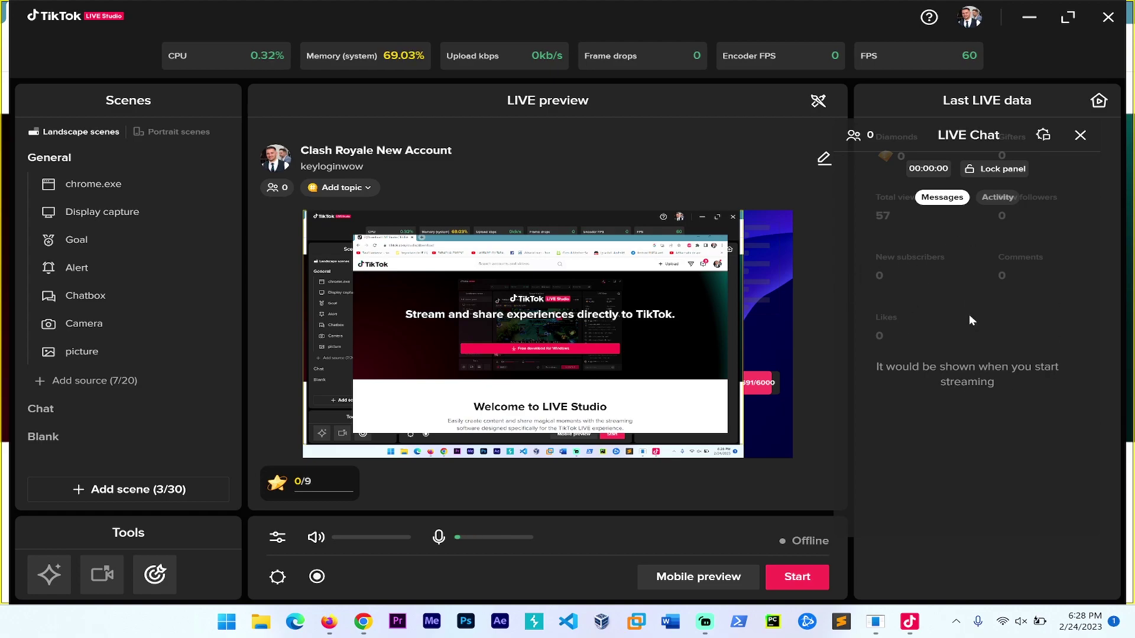
pyautogui.moveTo(966, 134); pyautogui.dragTo(938, 131)
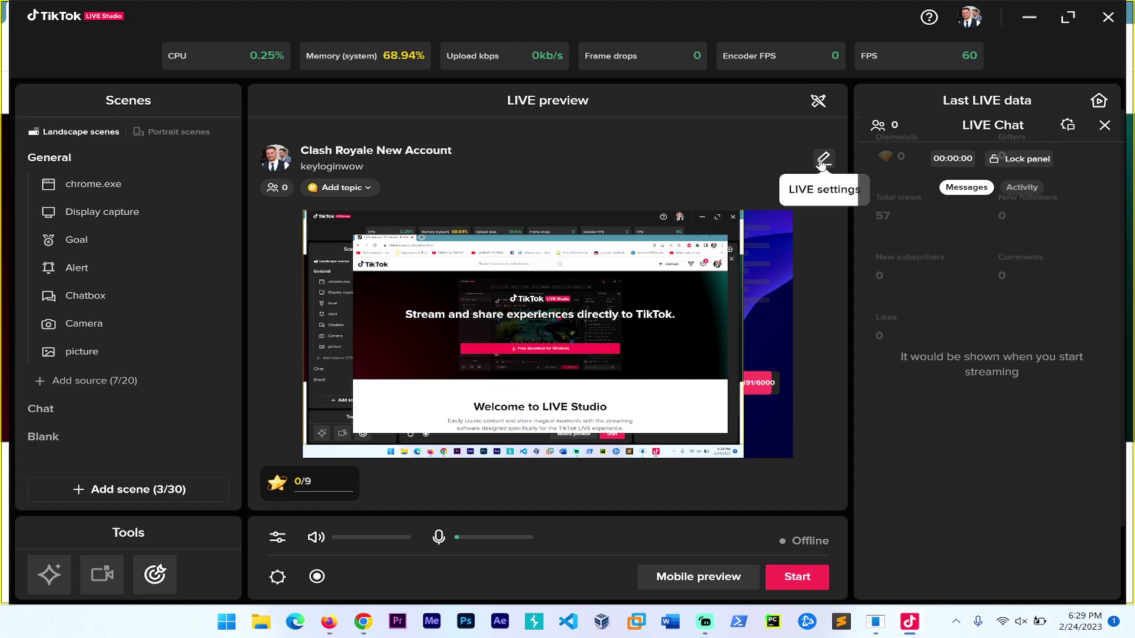
# Shift the chrome.exe capture in the LIVE preview so its right edge meets the Display capture's right edge
pyautogui.moveTo(429, 409); pyautogui.dragTo(445, 408)
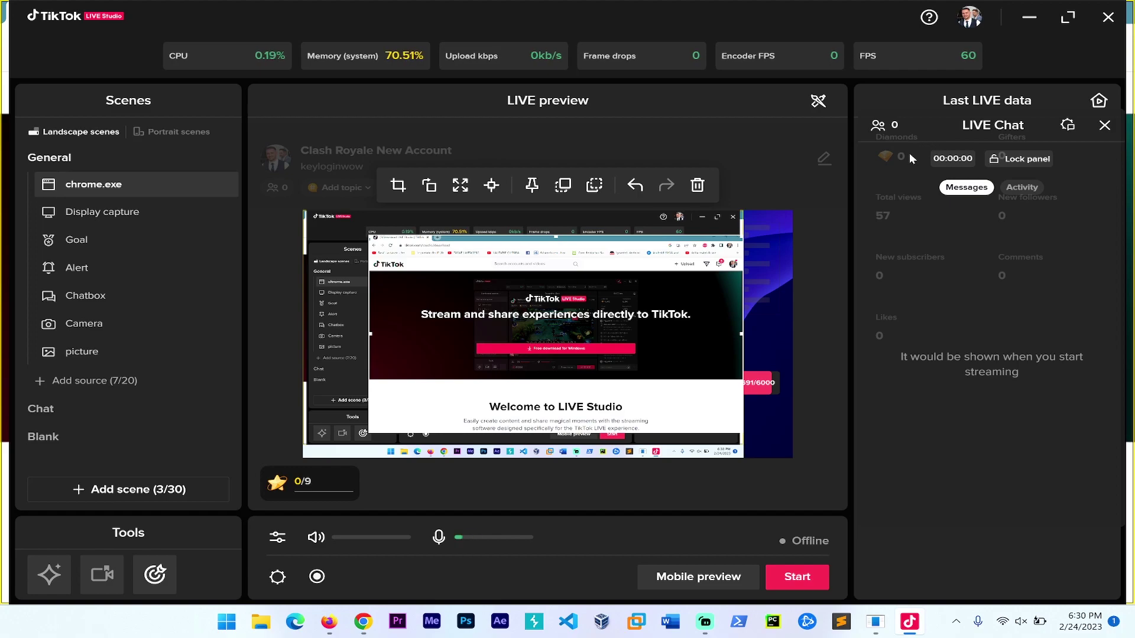
pyautogui.moveTo(586, 317)
pyautogui.mouseDown()
pyautogui.moveTo(623, 304)
pyautogui.moveTo(578, 317)
pyautogui.mouseUp()
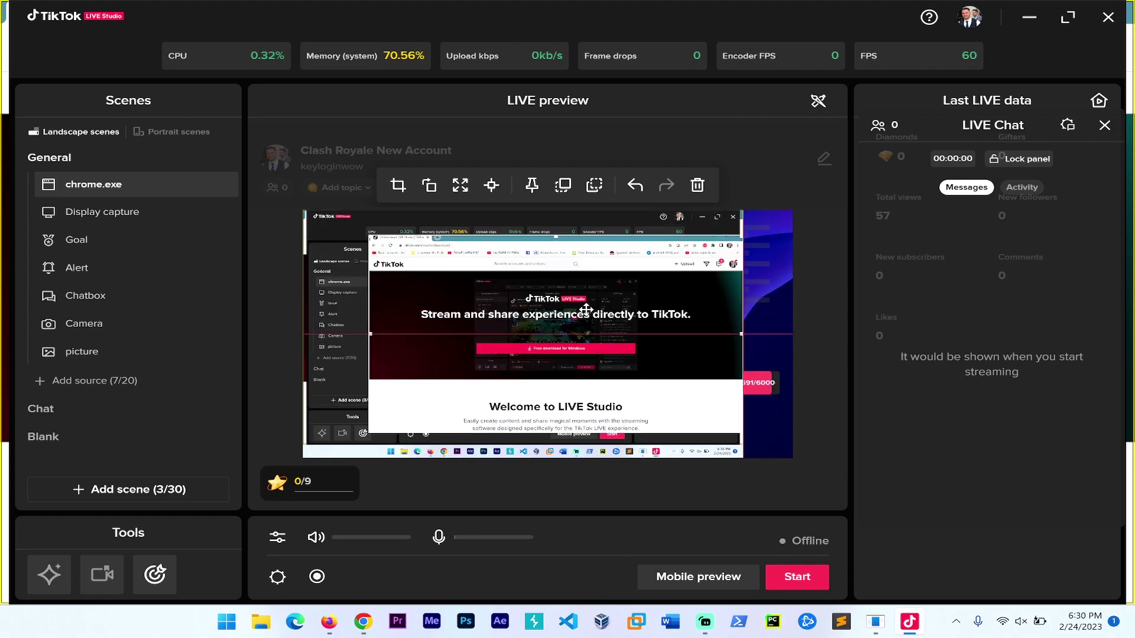